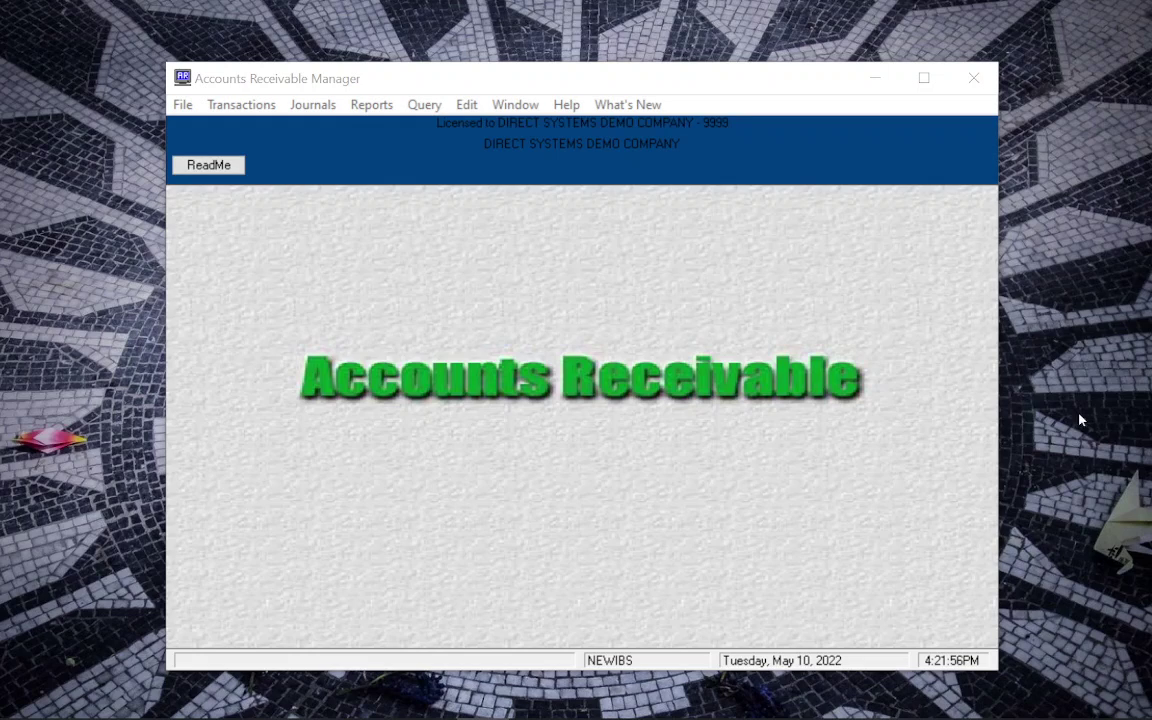
Start a Remove Cash entry in Apply Cash to A/R with -1,000.00 as the amount to apply
click(245, 111)
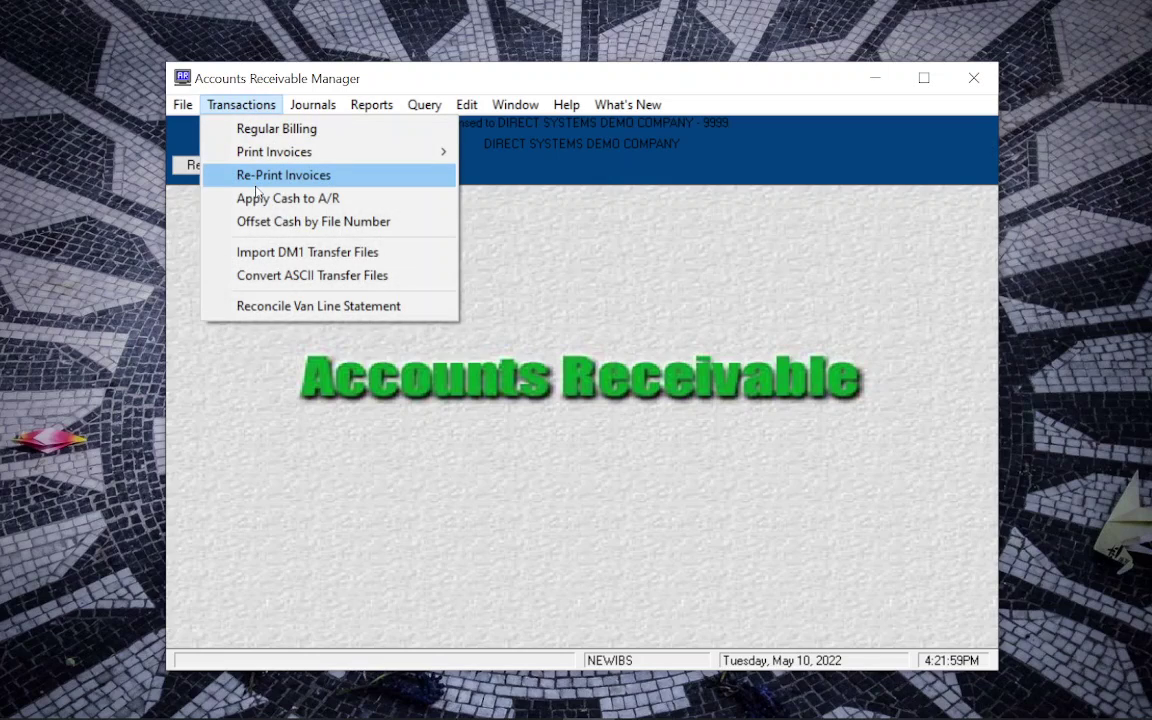
click(257, 198)
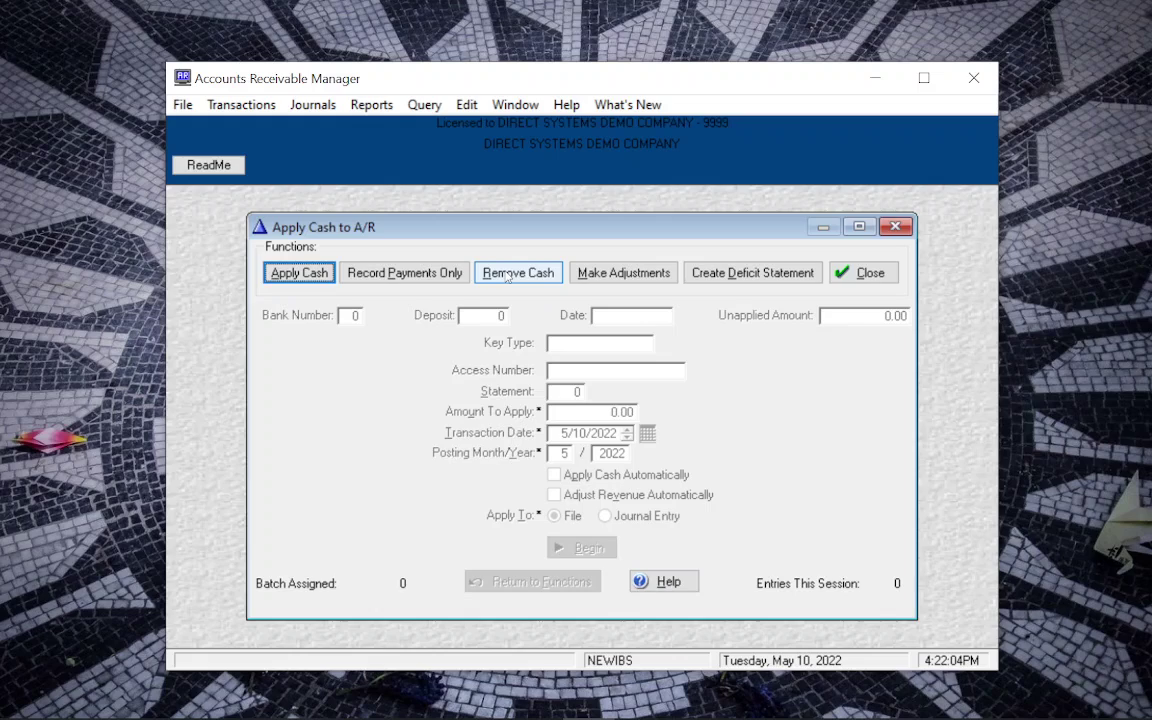
click(507, 273)
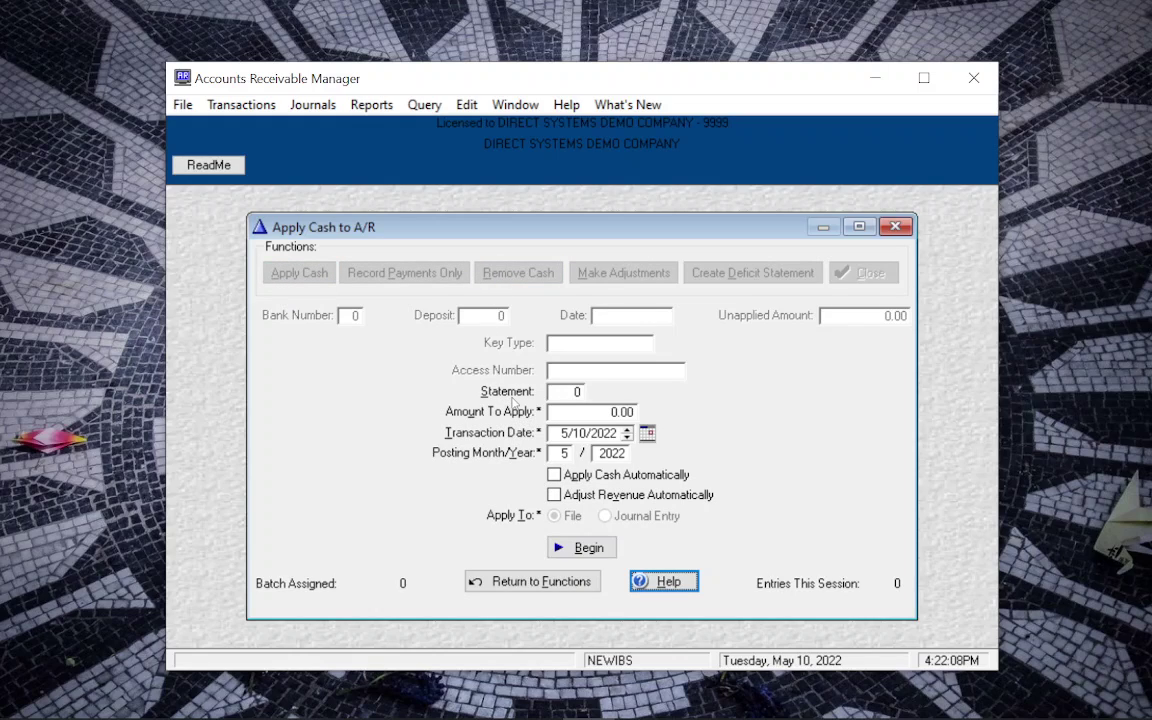
click(564, 415)
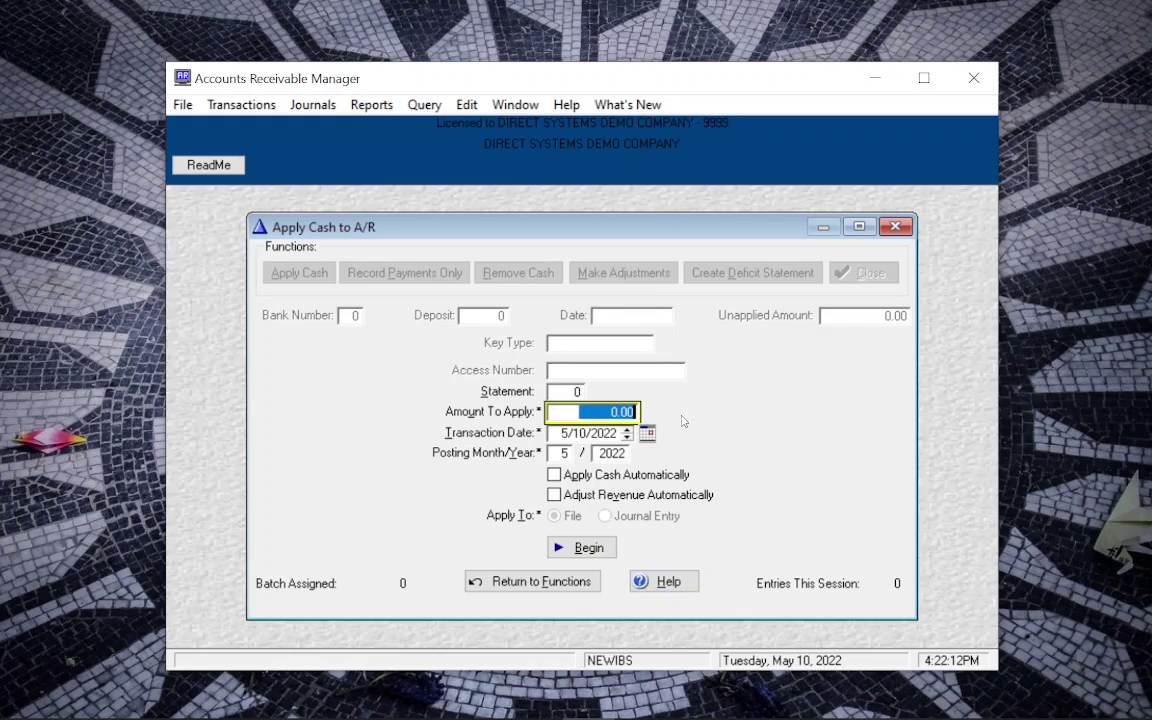
text(10)
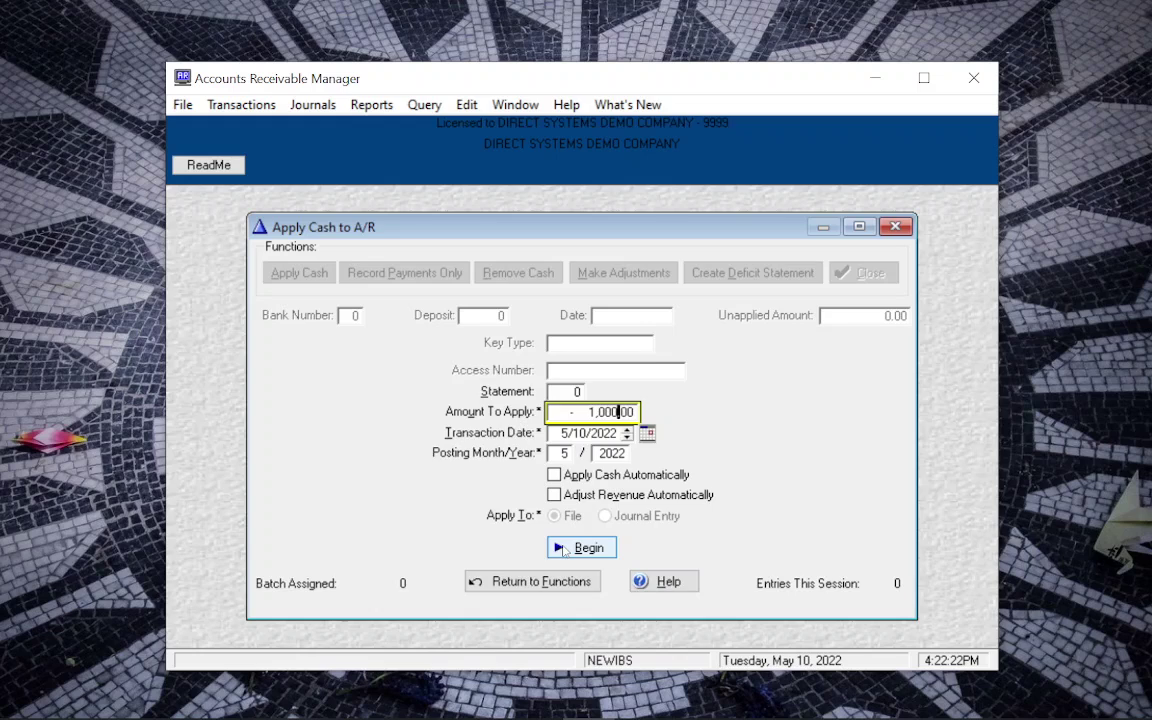
List the files sorted by A/R number and open A/R 22, P1-345 Royal Dutch
click(565, 550)
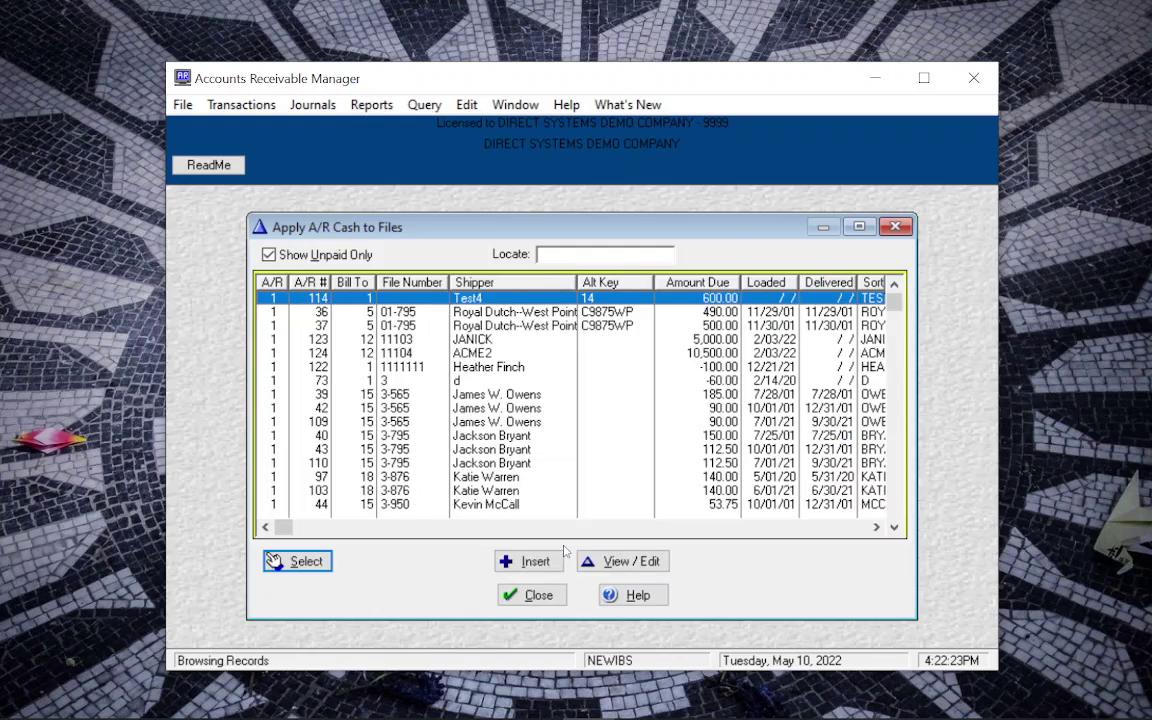
click(306, 282)
scroll(316, 352, up, 5)
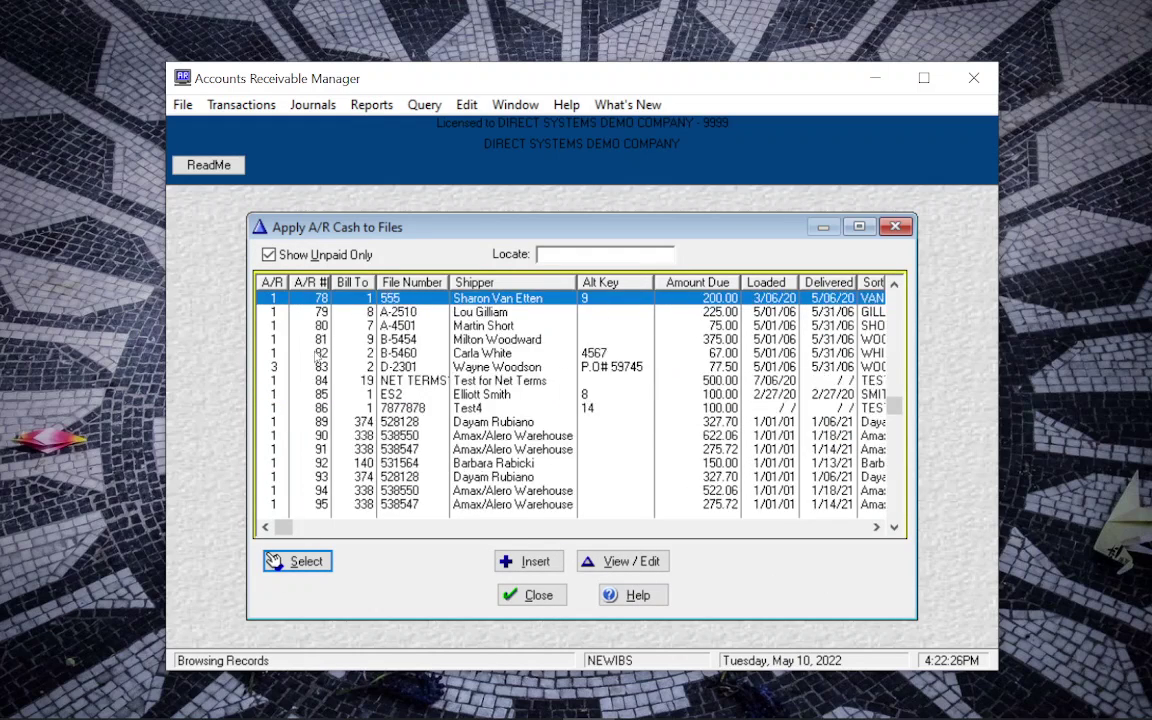
scroll(316, 352, up, 15)
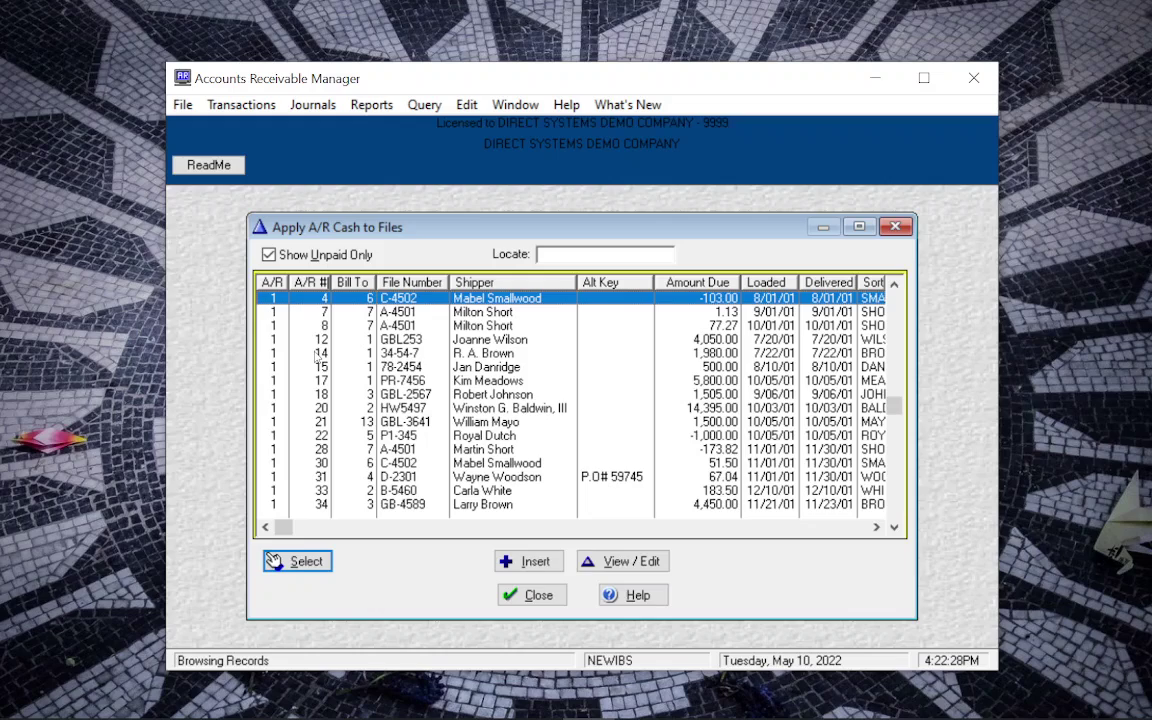
double_click(320, 437)
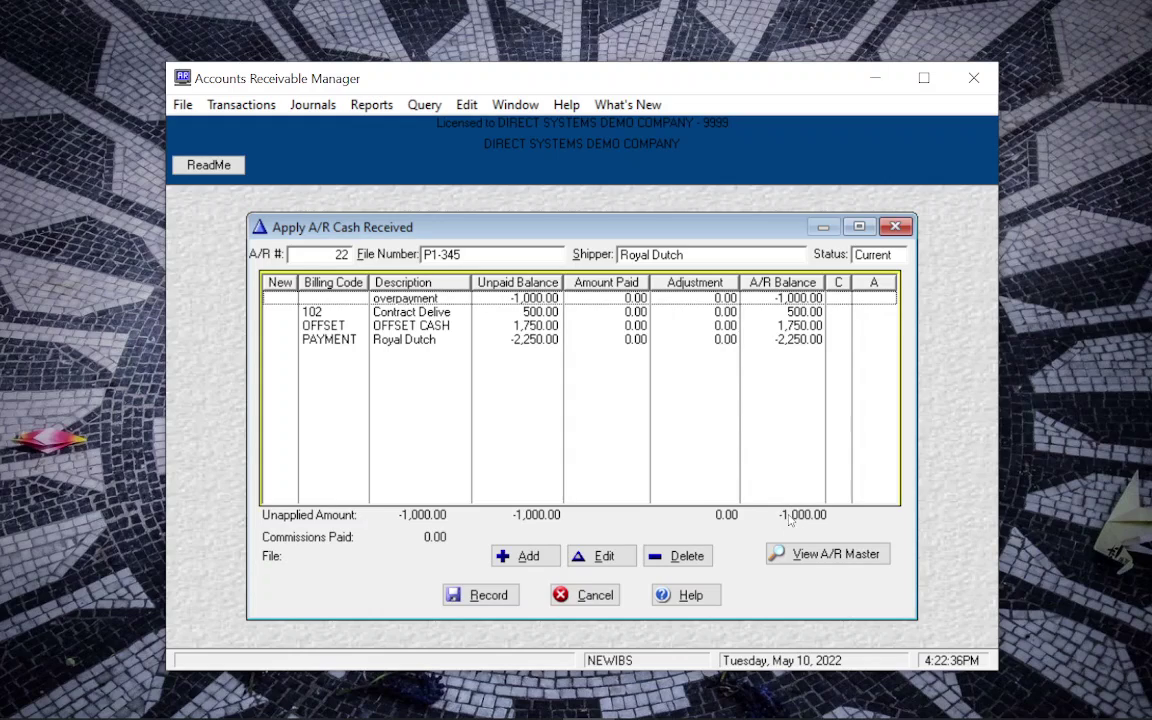
Post a new payment line described 'Refund' for -1,000.00 against the Royal Dutch overpayment
click(514, 558)
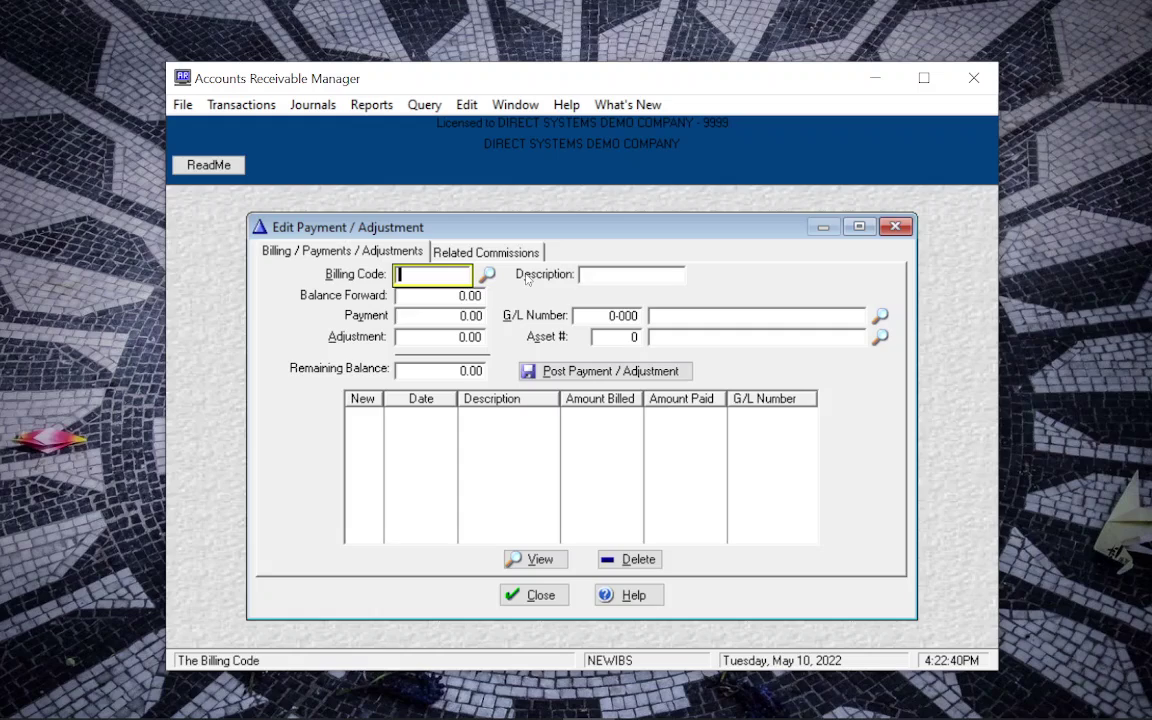
click(585, 275)
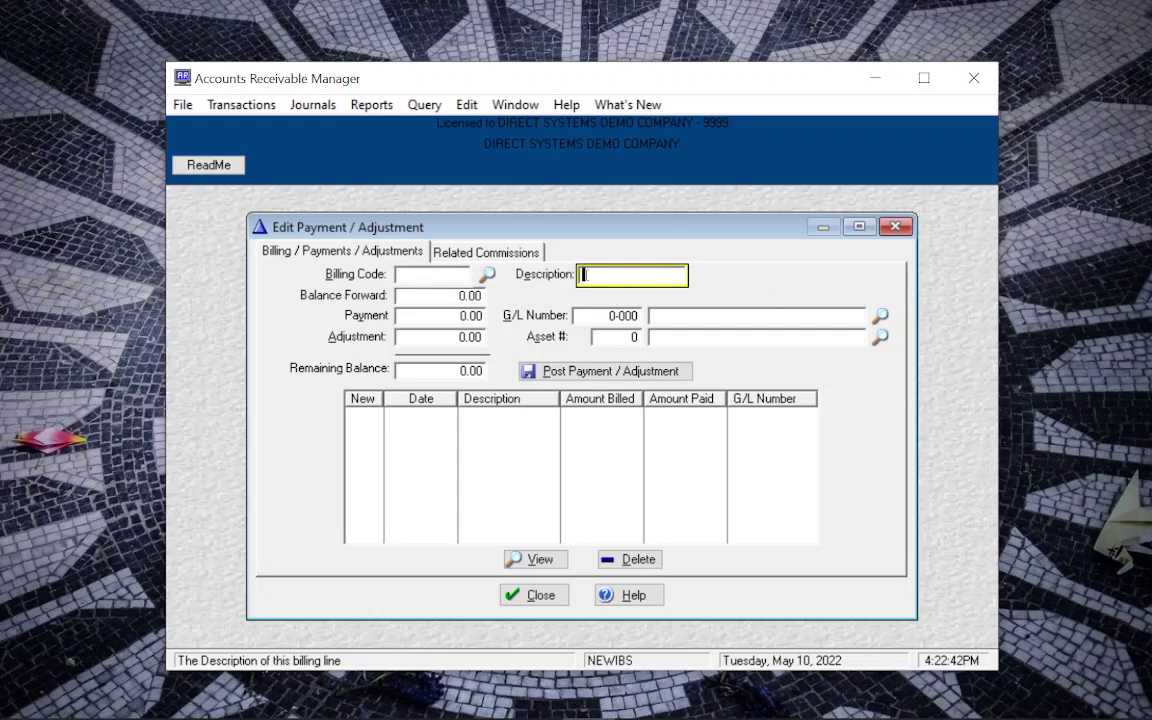
text(Refund)
click(465, 315)
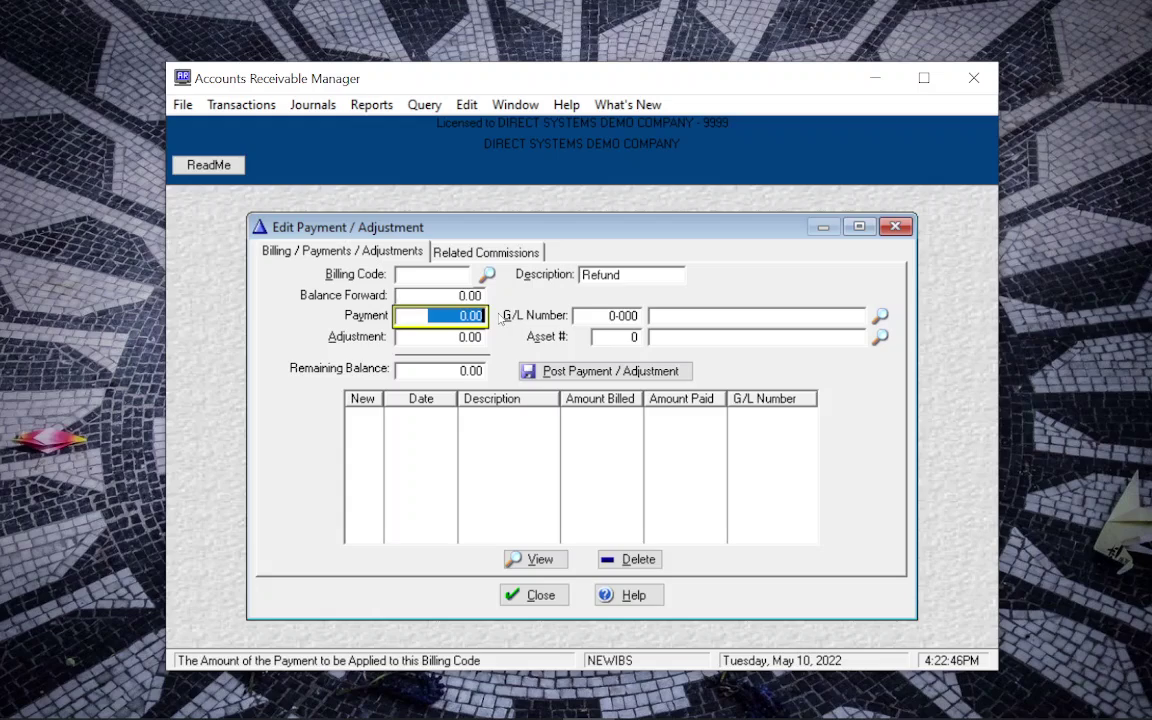
text(- 1,)
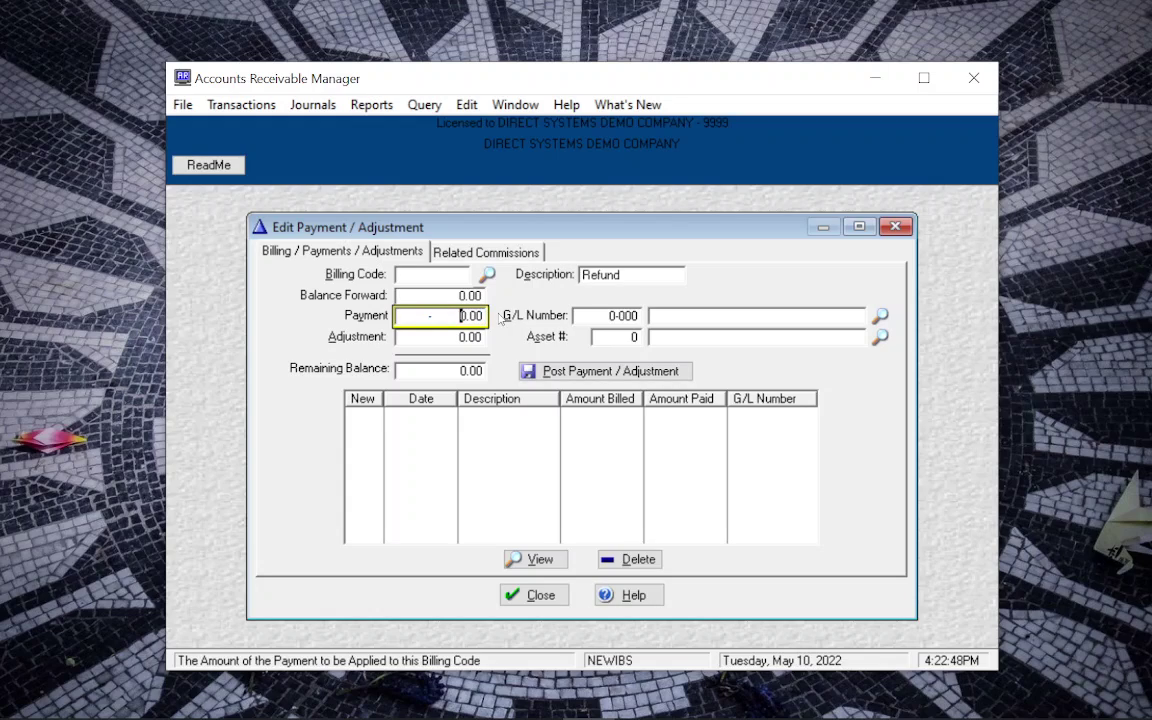
text(000)
click(556, 375)
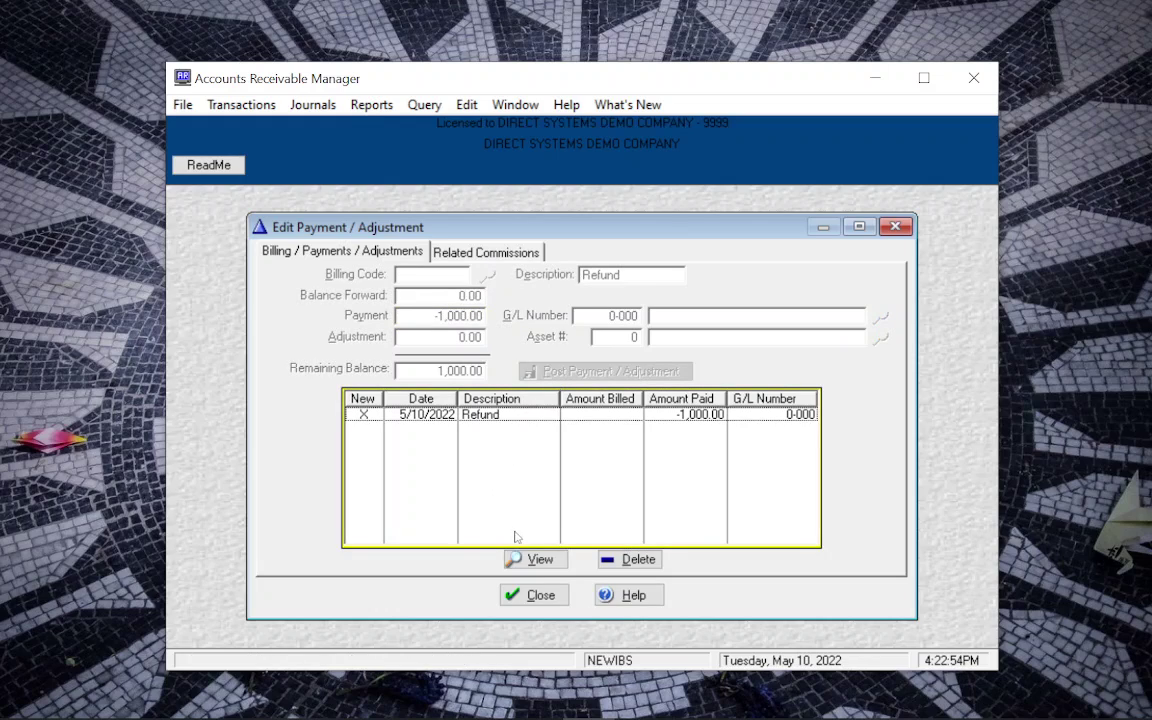
key(Escape)
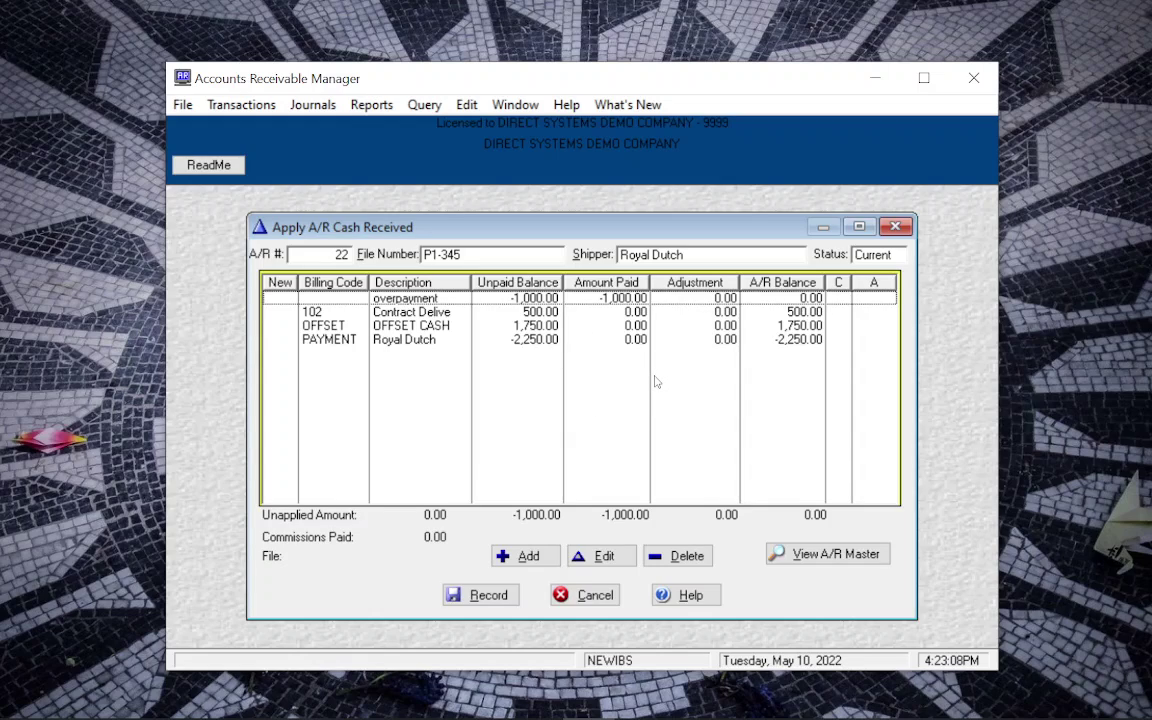
Record the refund and load the 1,000.00 Returned Cash - Royal Dutch entry for P1-345
click(494, 597)
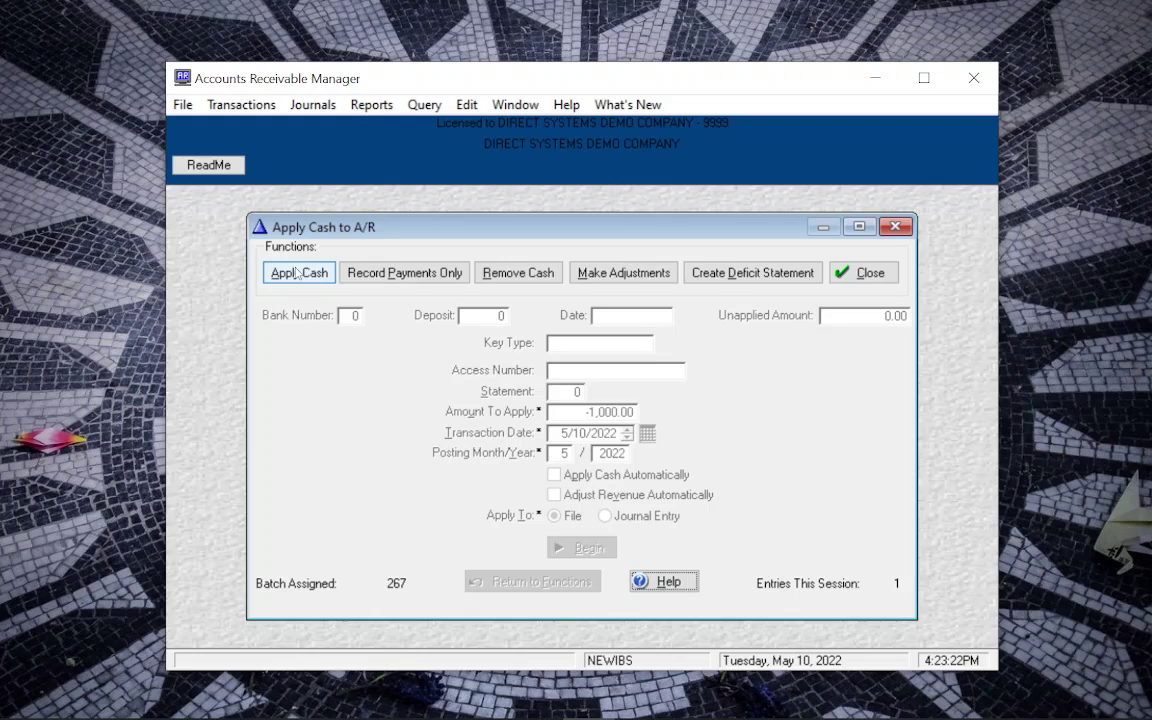
click(297, 273)
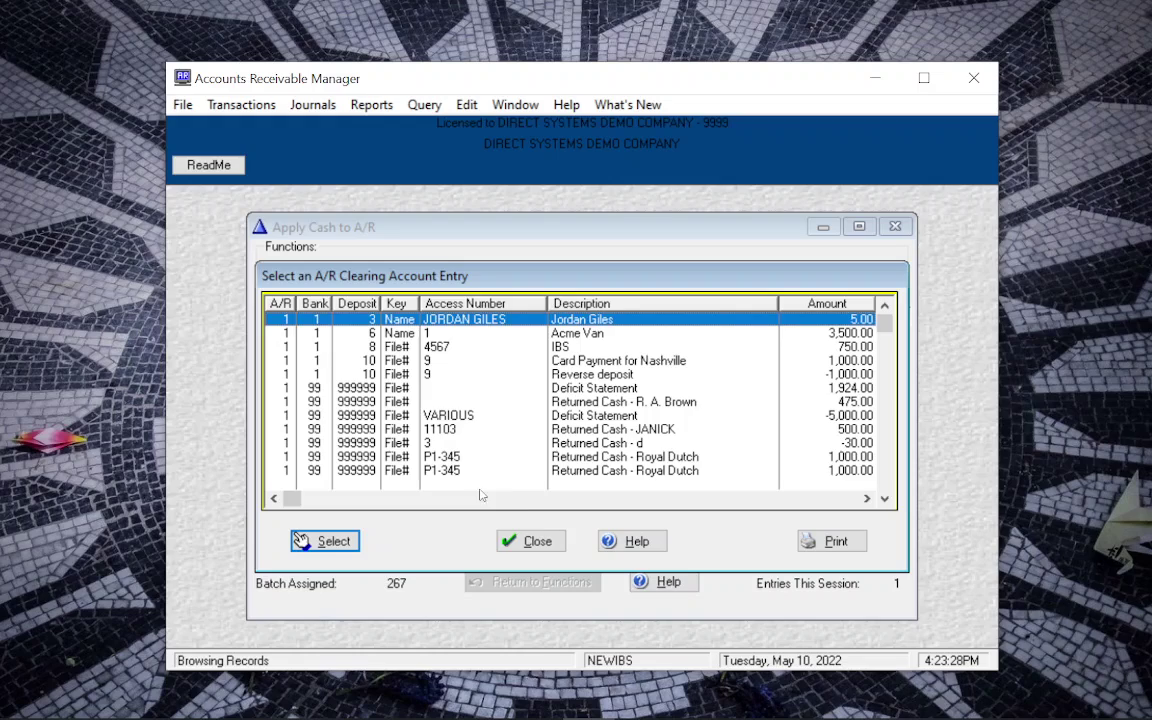
click(608, 458)
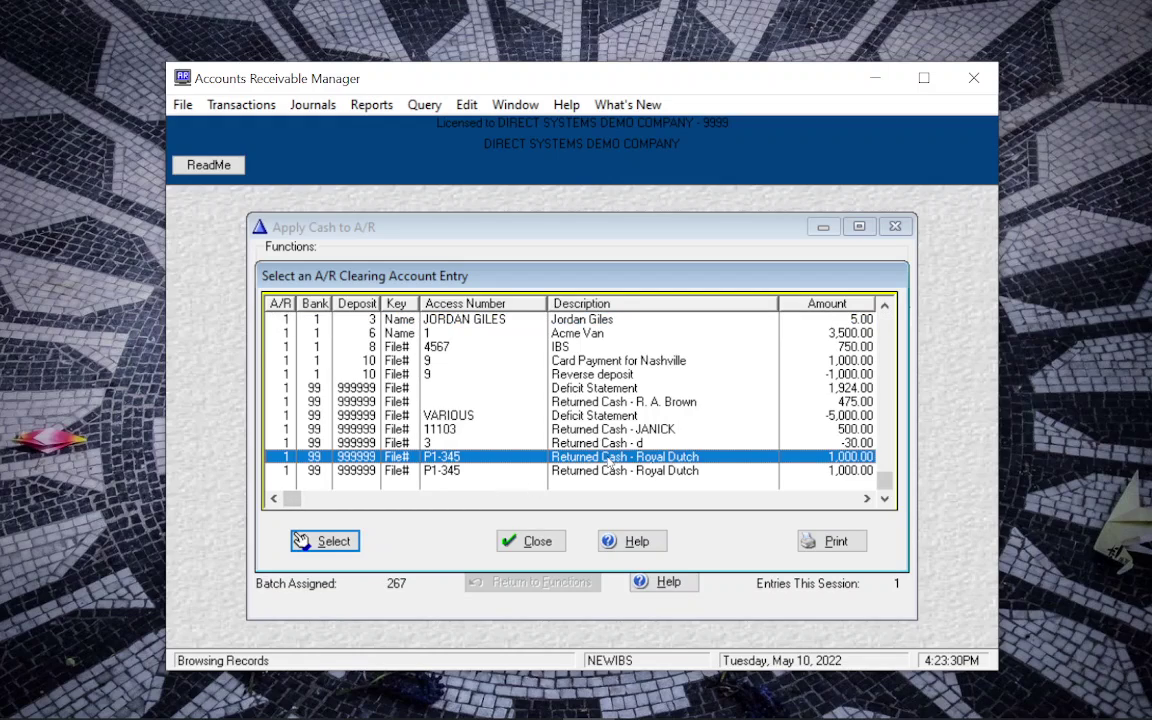
click(338, 545)
click(335, 541)
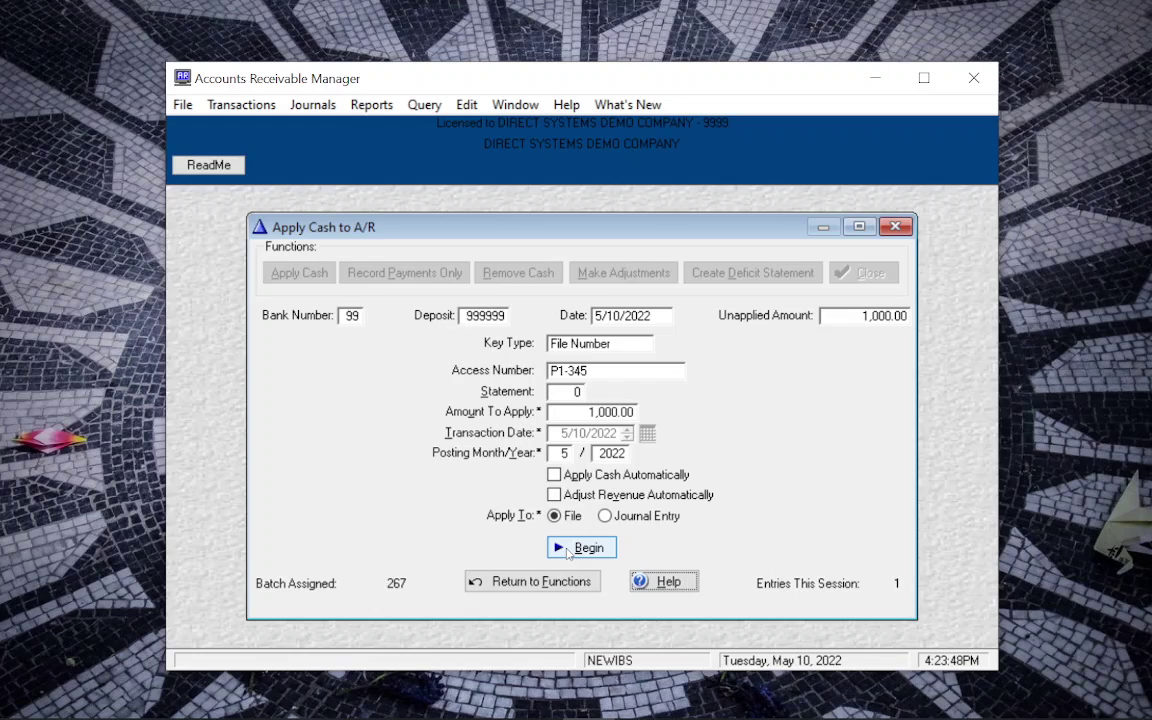
Journal the cash with a 1,000.00 credit line to 3526-000 UNPACKING--INTERSTATE, leaving 0.00 difference
click(607, 517)
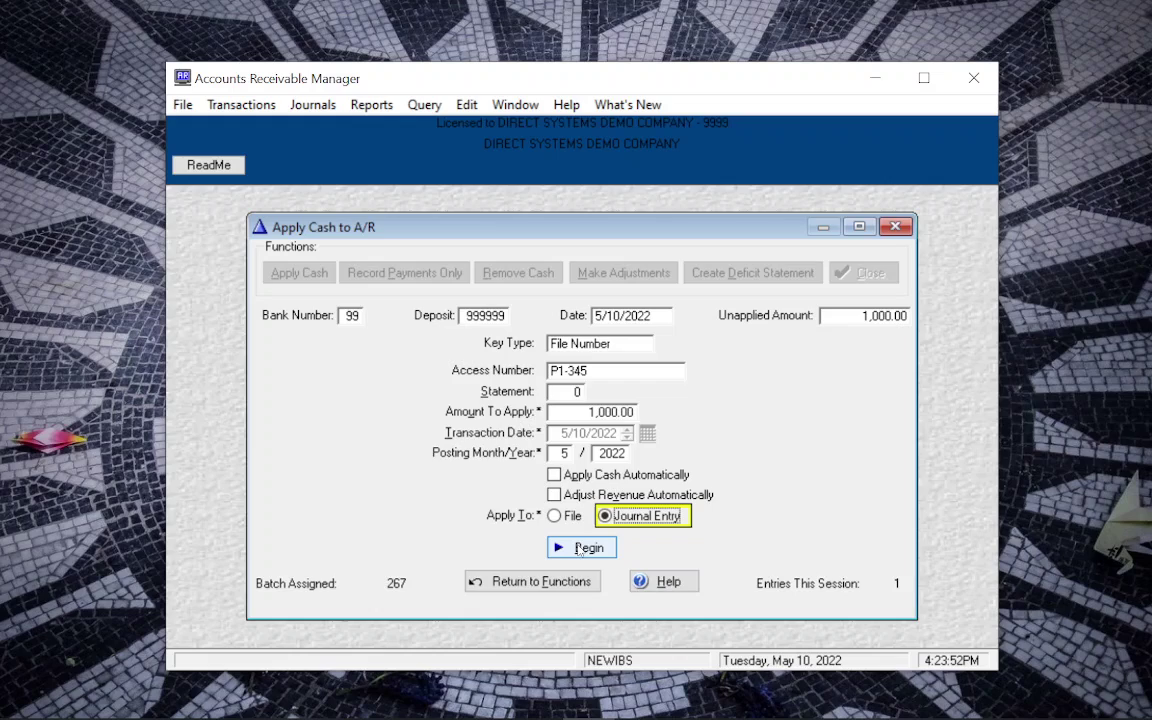
click(580, 549)
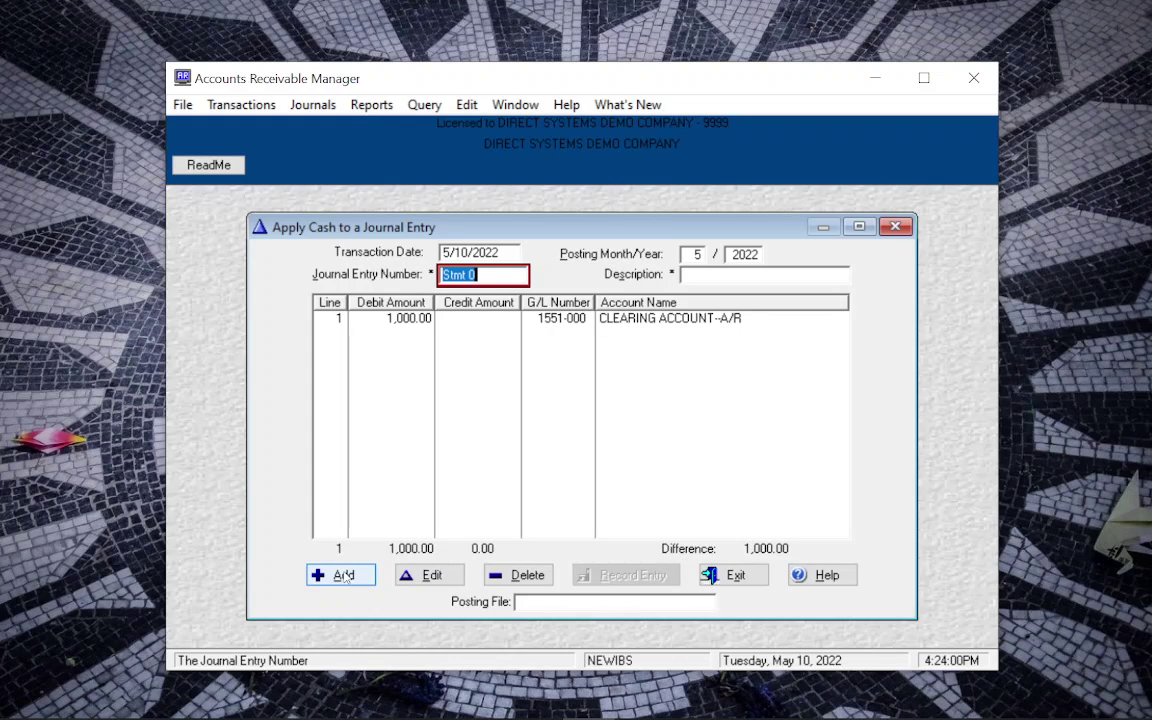
click(343, 576)
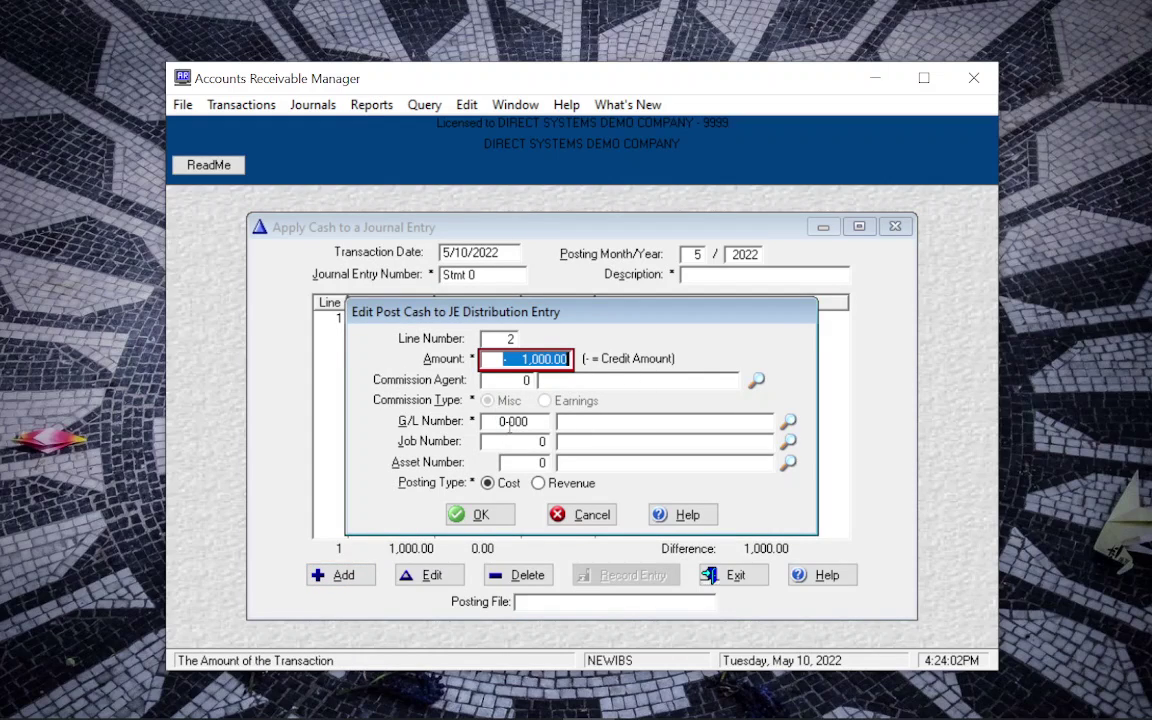
click(511, 422)
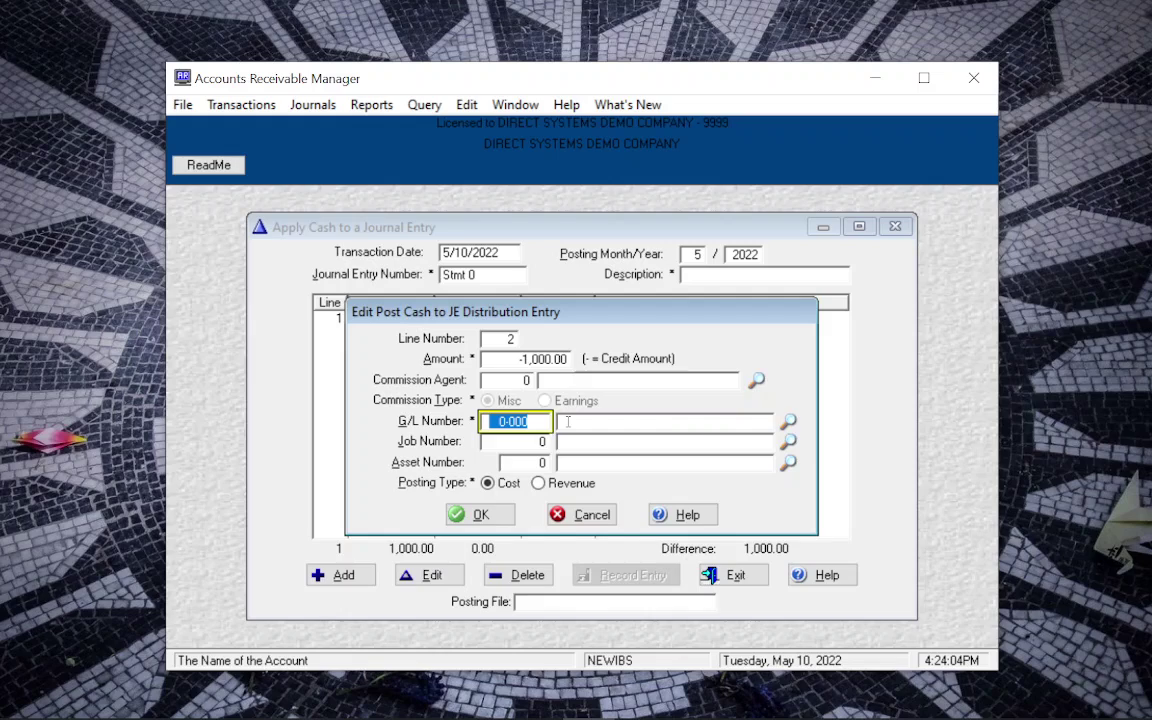
text(3526)
key(Tab)
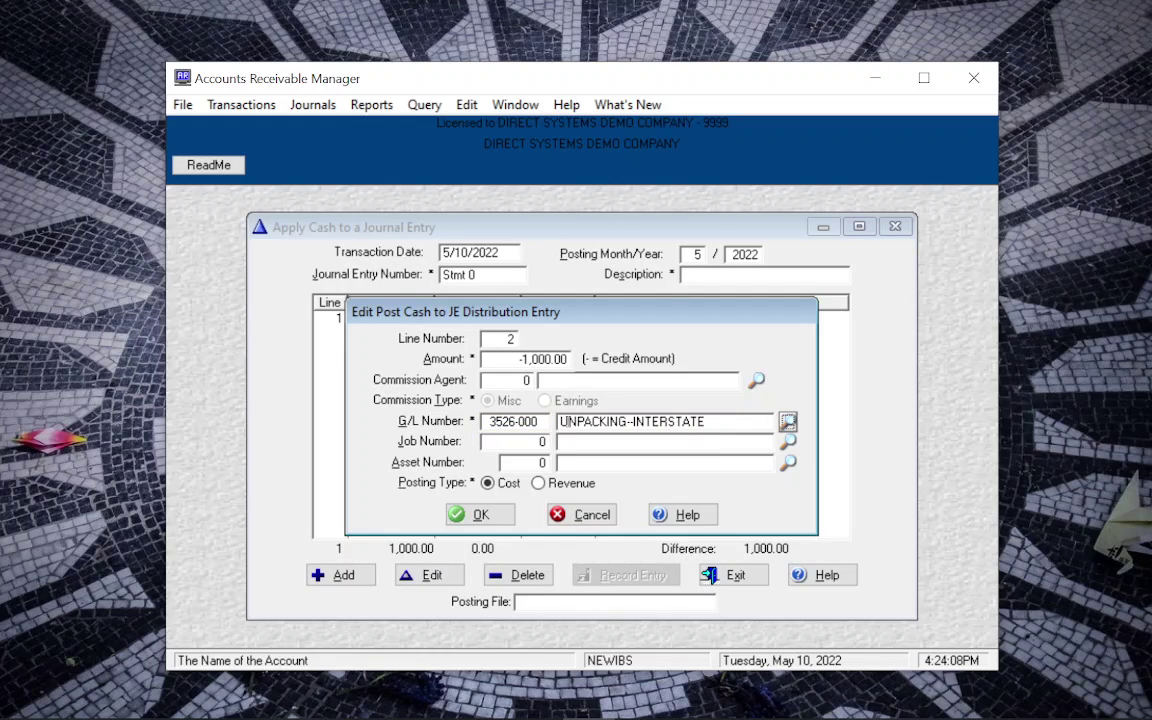
click(474, 515)
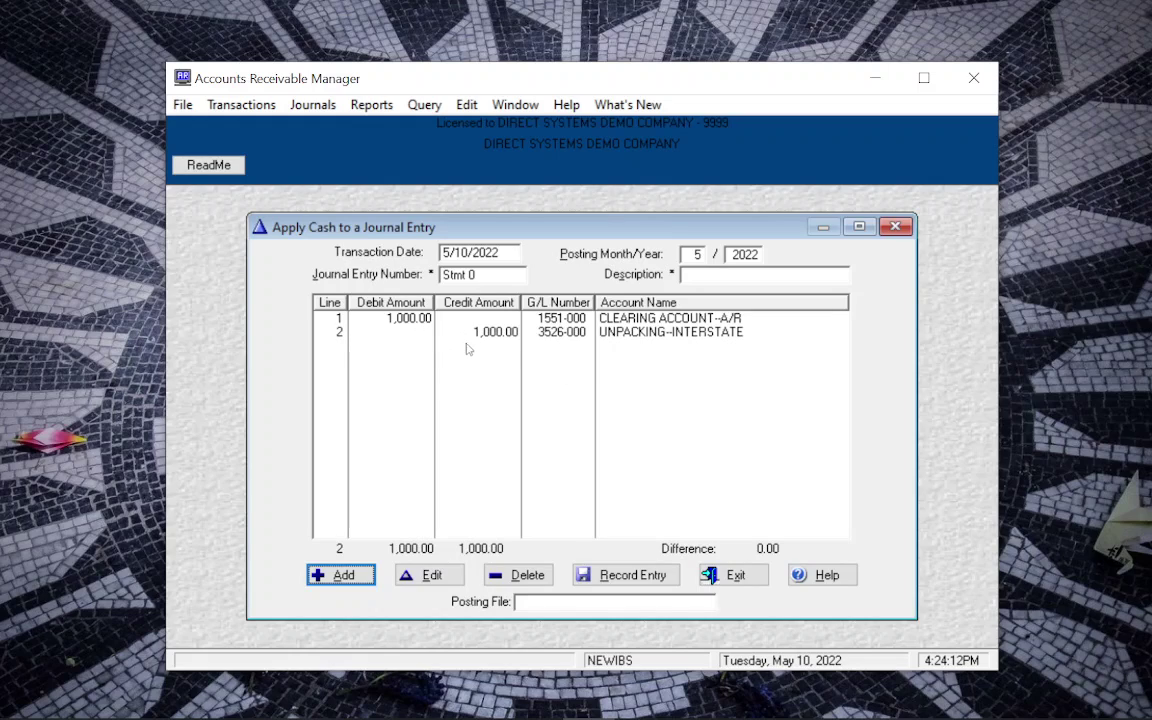
Enter 'Refund' as the journal entry description and record the entry
click(692, 274)
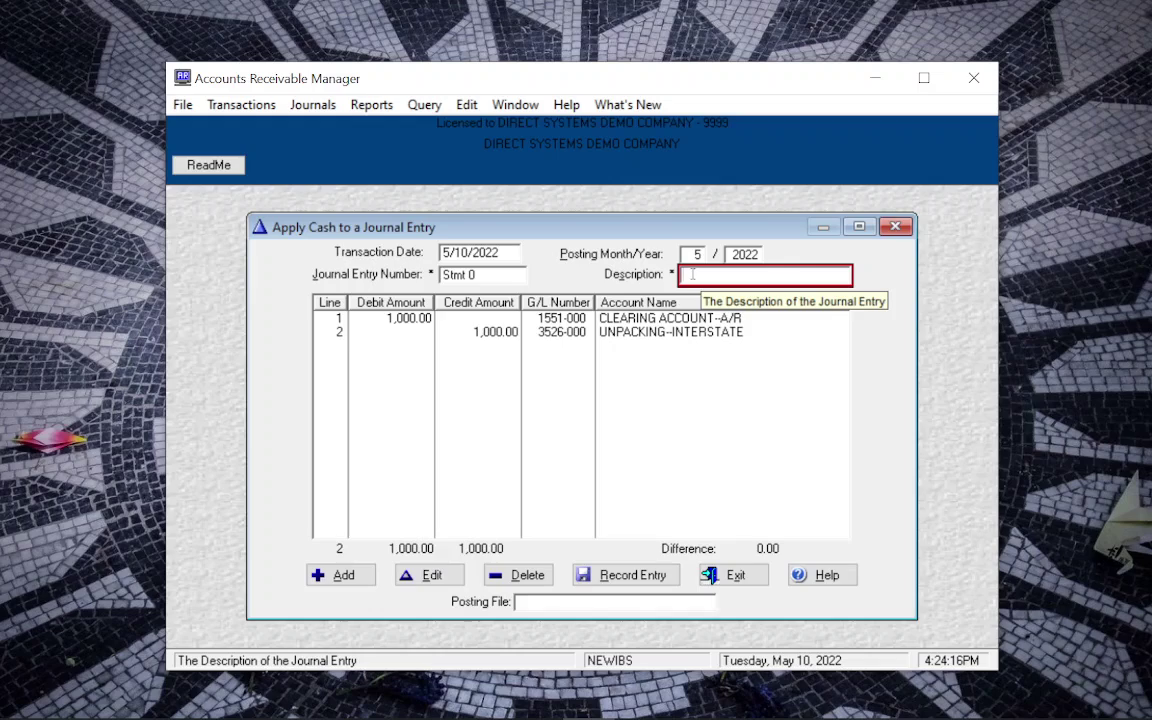
text(Retur)
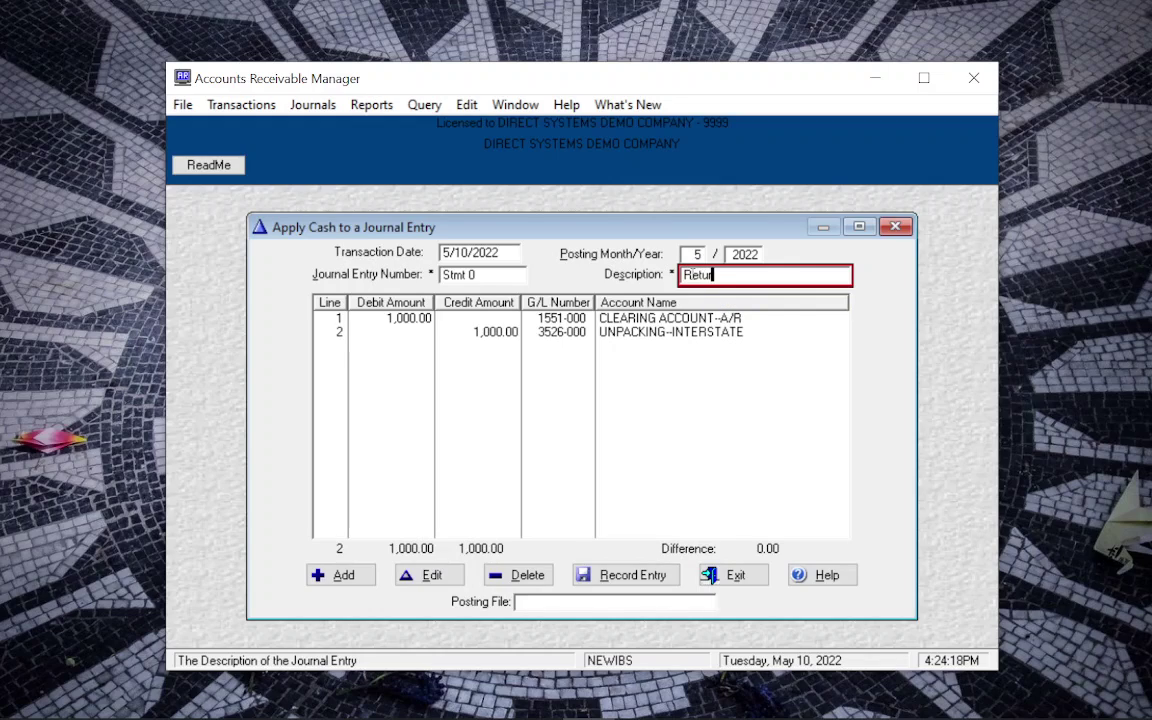
text(n)
key(BackSpace)
key(BackSpace)
key(BackSpace)
key(BackSpace)
key(BackSpace)
text(efund)
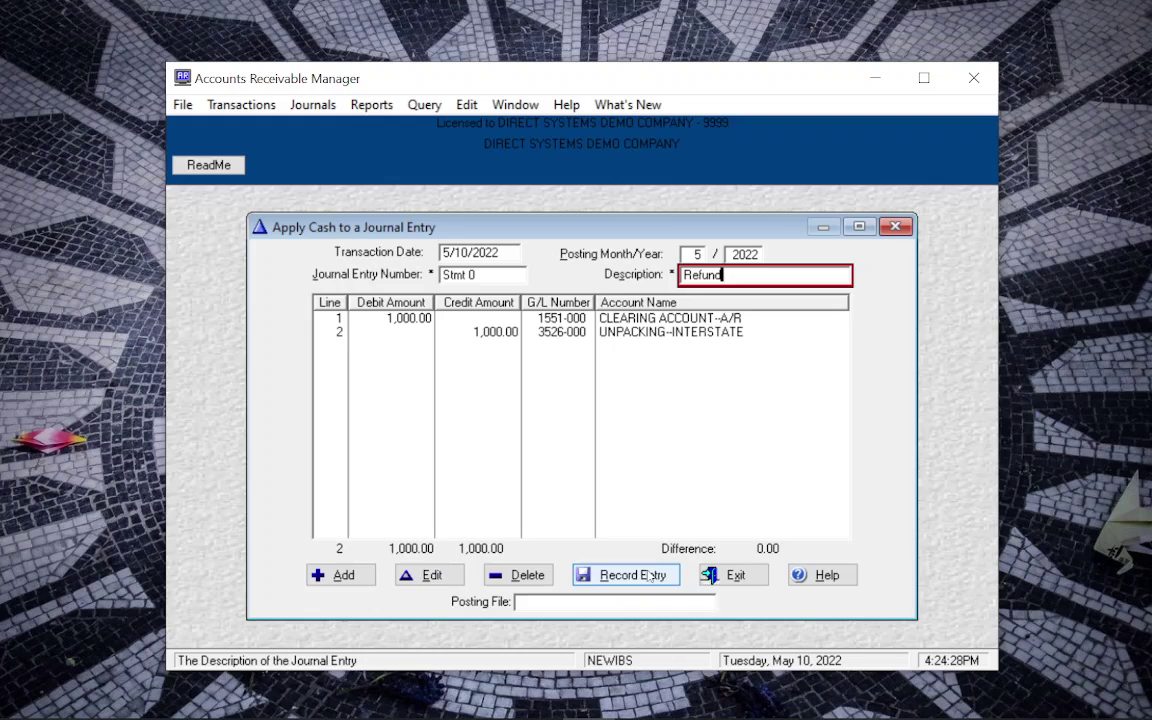
click(643, 575)
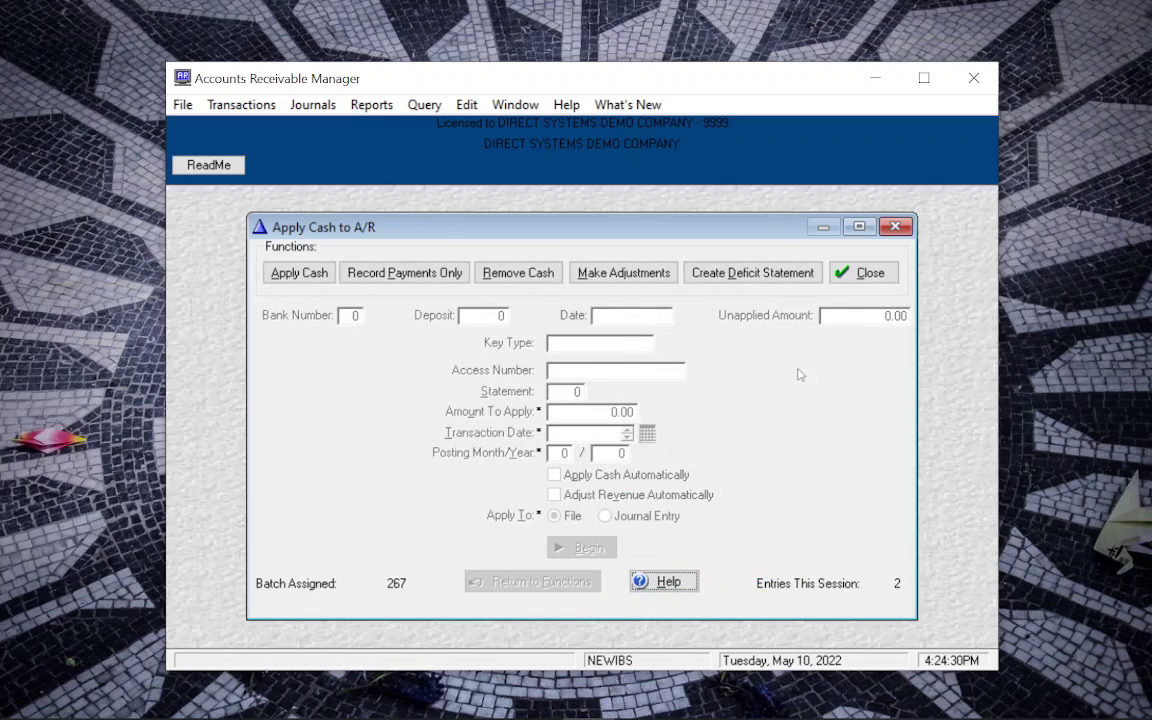
Leave Apply Cash to A/R and start manual check number 4 in Bank Account Manager
click(896, 228)
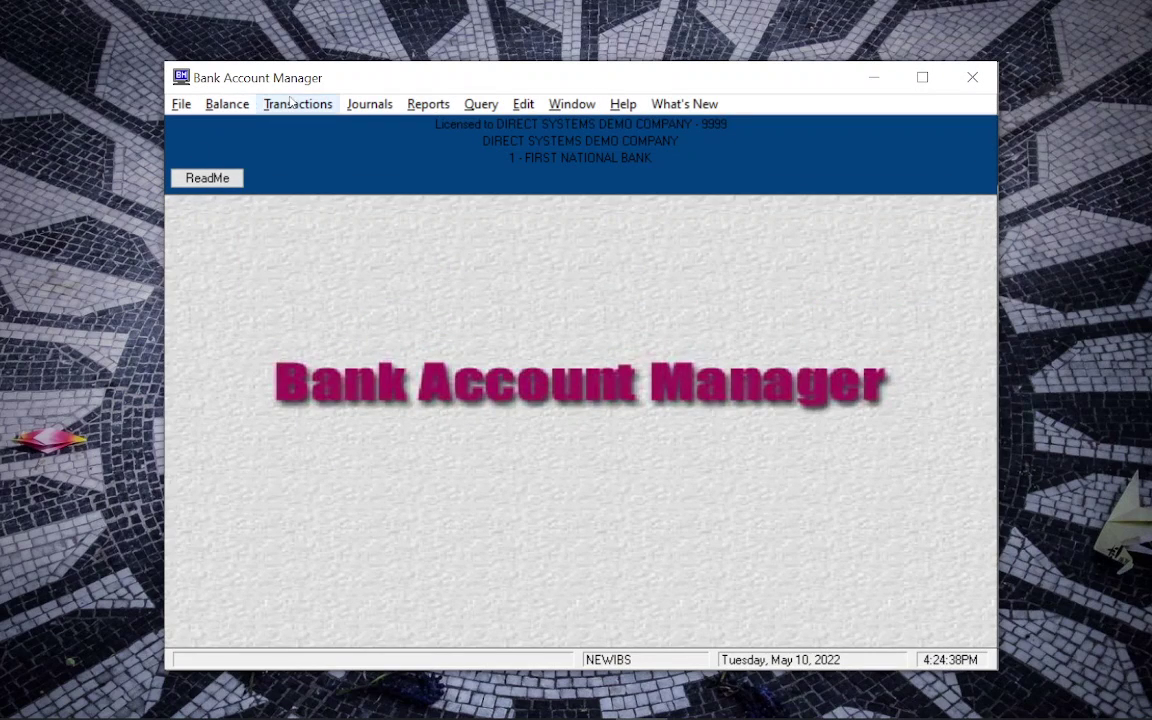
click(298, 104)
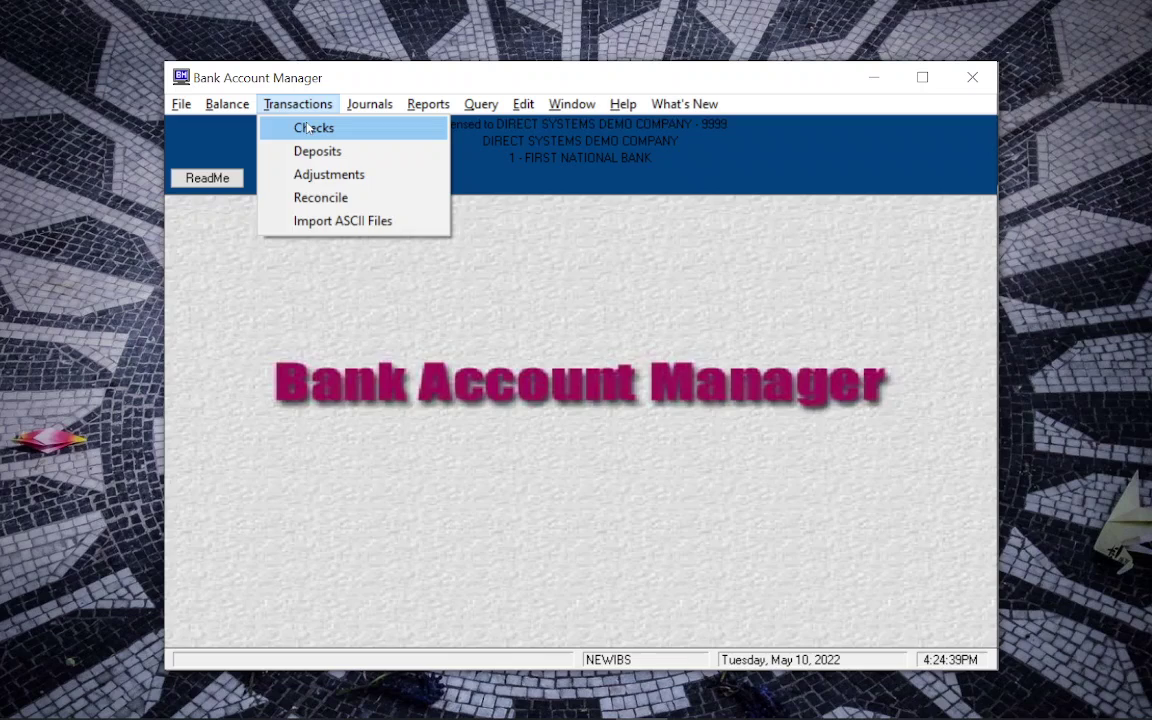
click(288, 126)
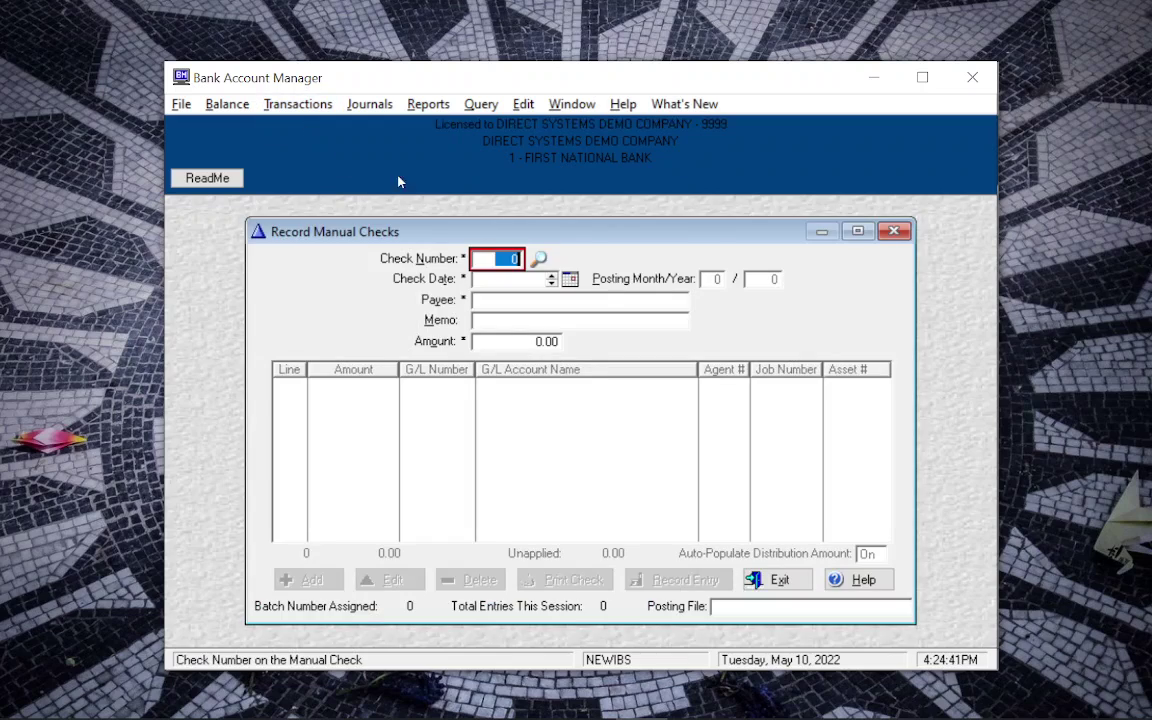
click(538, 259)
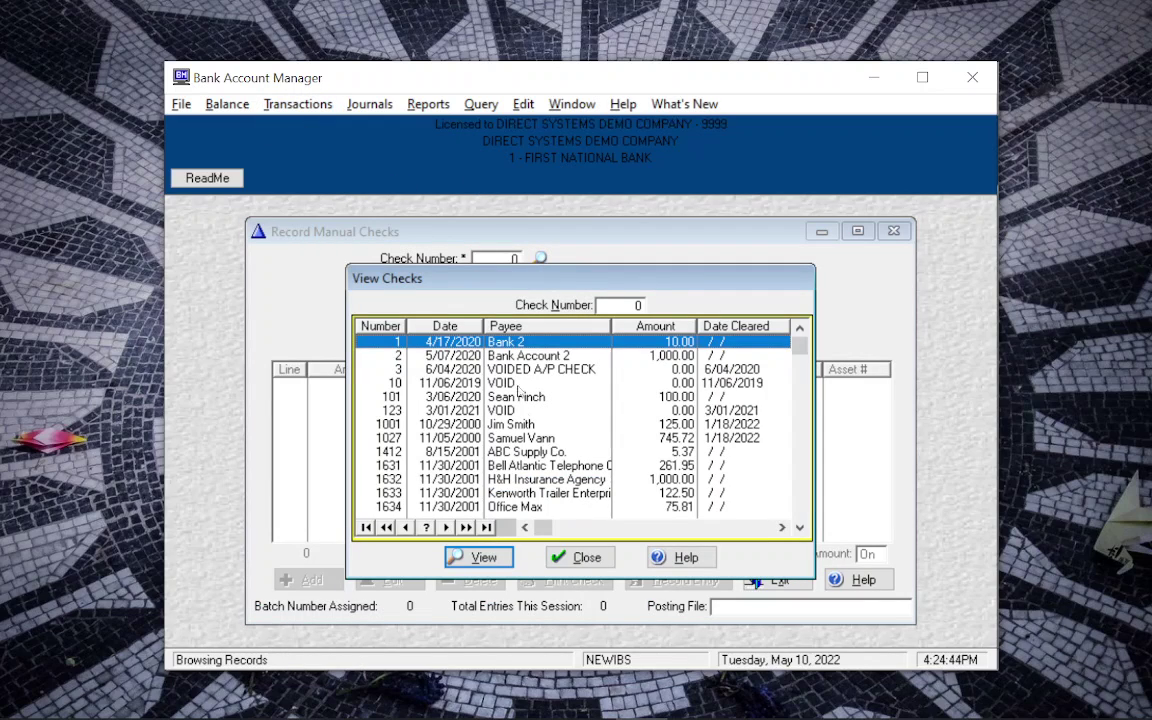
click(570, 556)
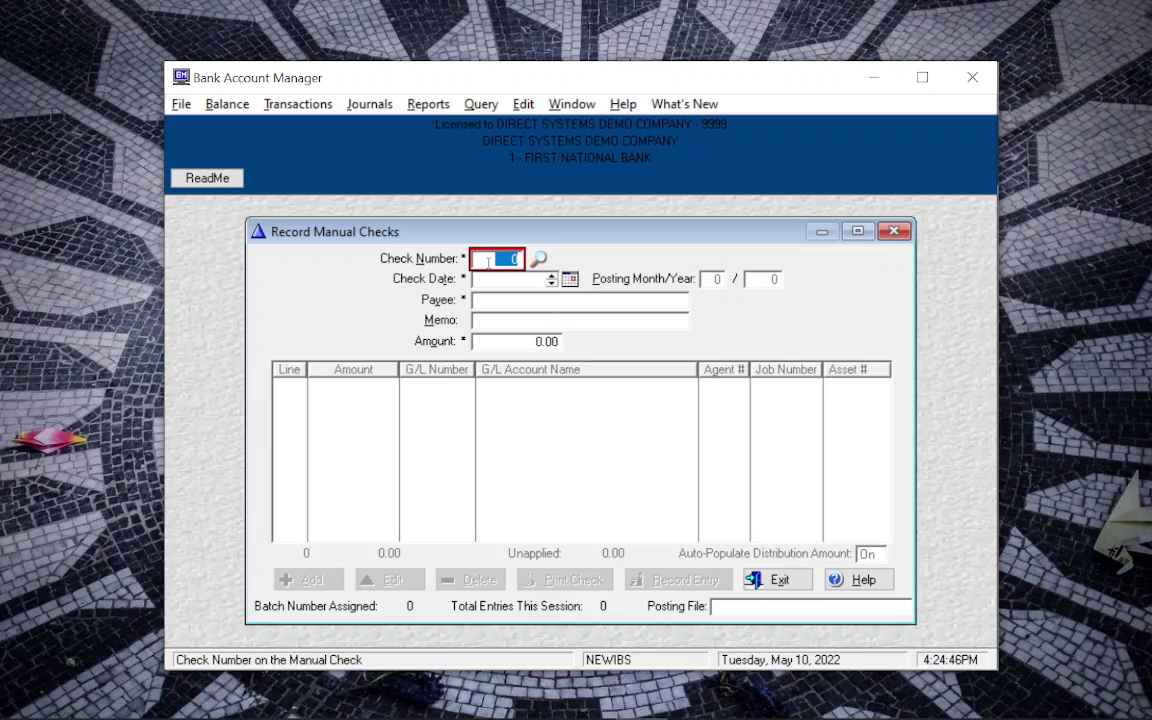
text(4)
key(Tab)
Date check 4 5/10/2022, pay it to Royal Dutch for 1,000.00, and begin a distribution line
double_click(505, 276)
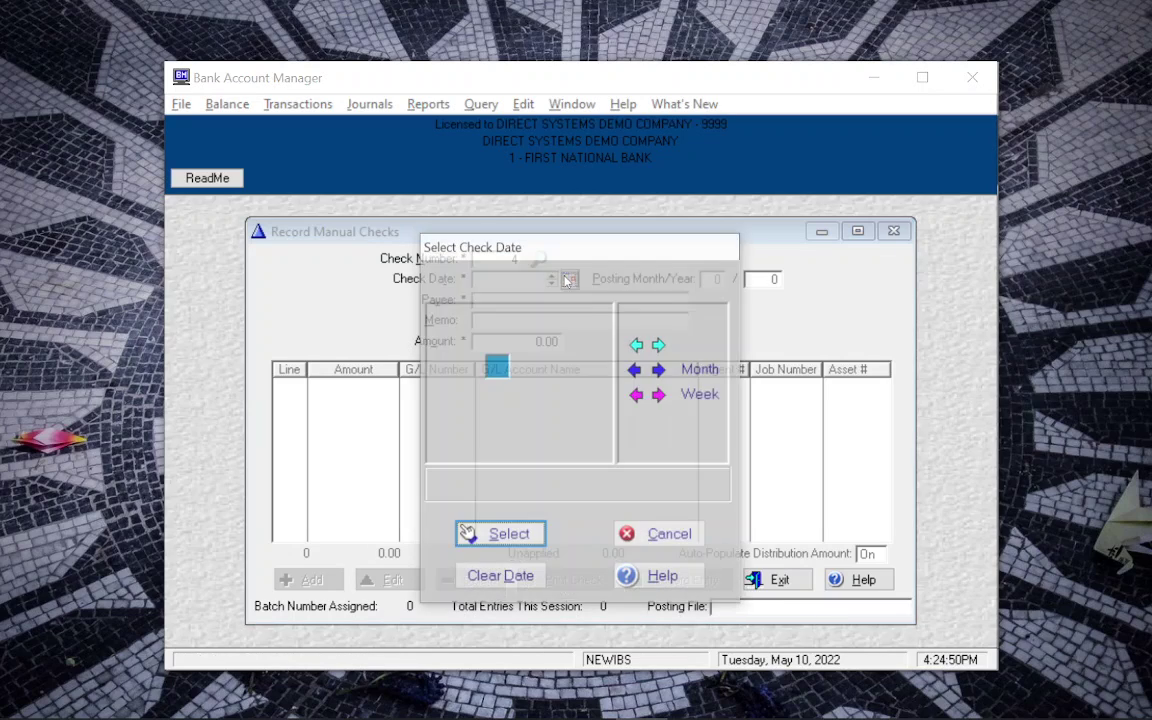
click(510, 536)
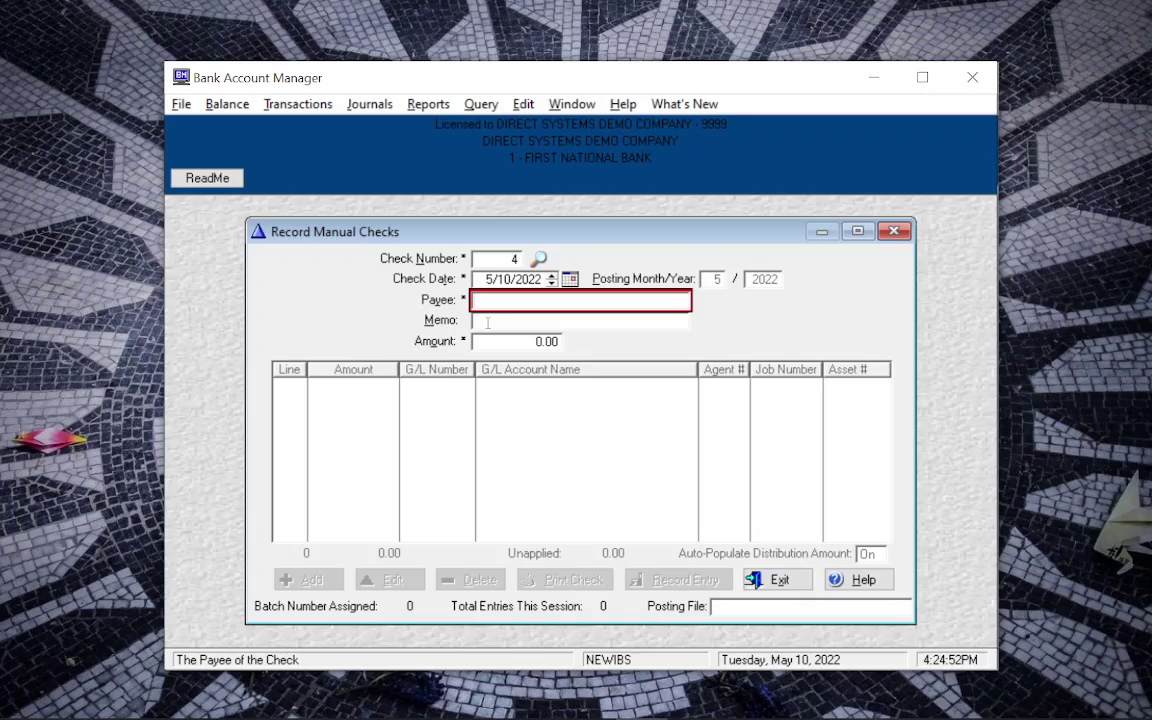
text(Royal Dutch)
key(Tab)
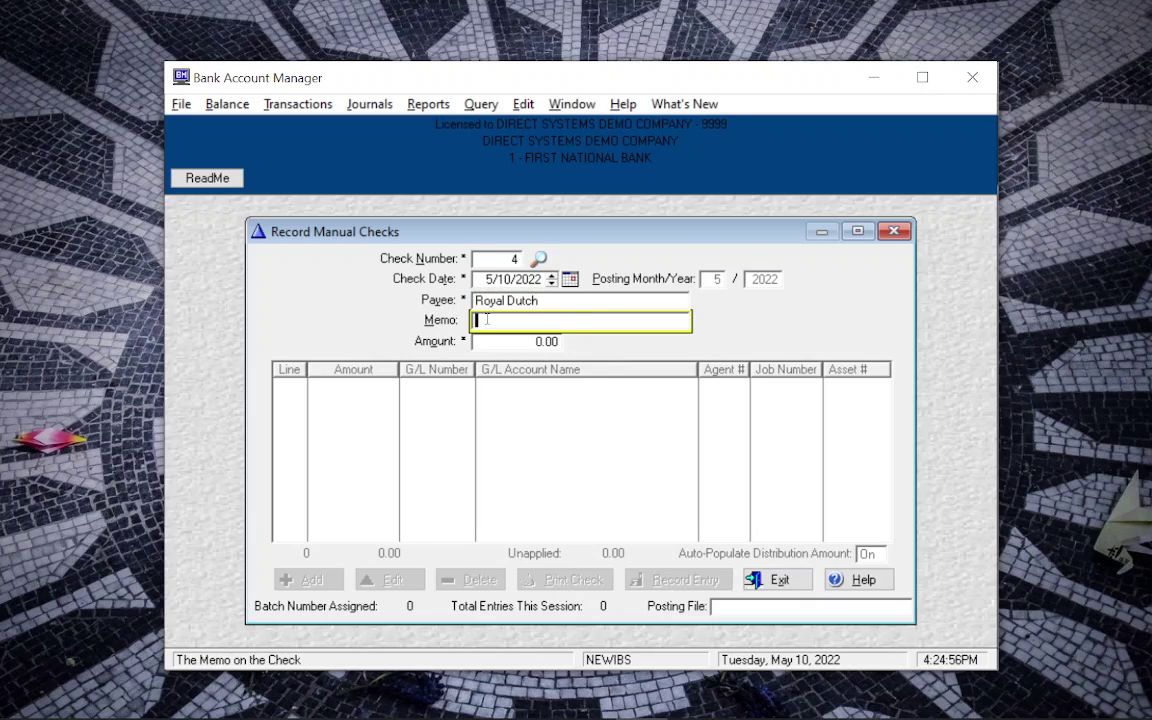
key(Tab)
text(1,0)
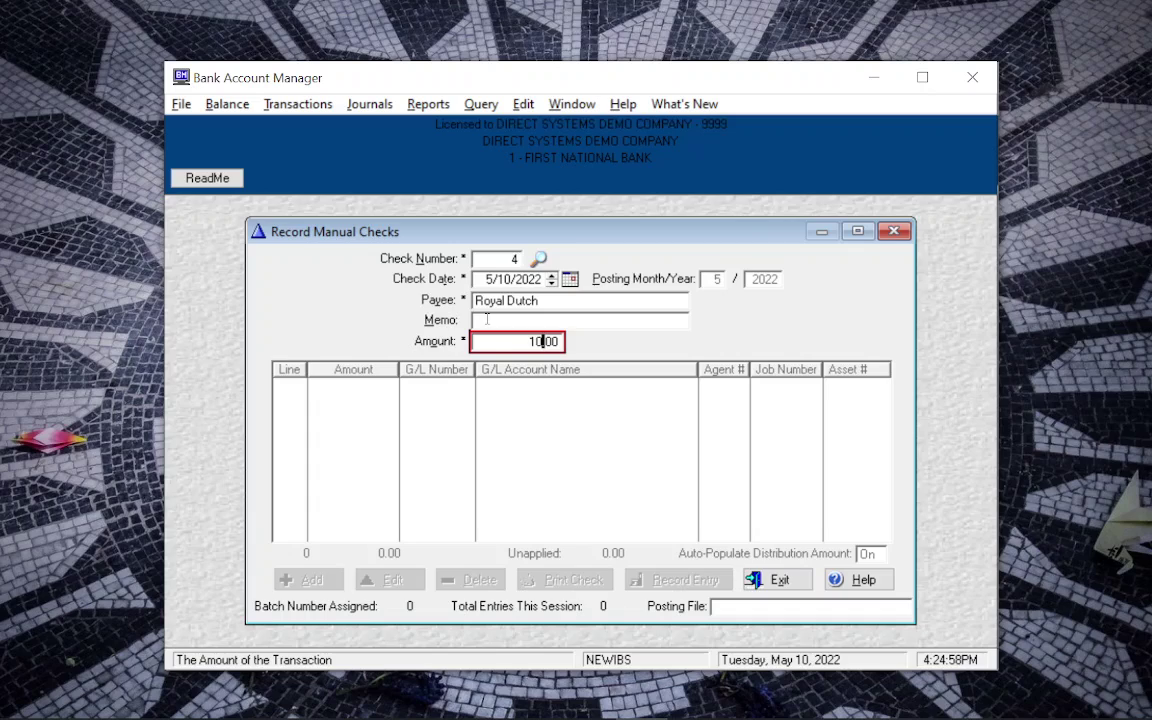
text(00)
key(Tab)
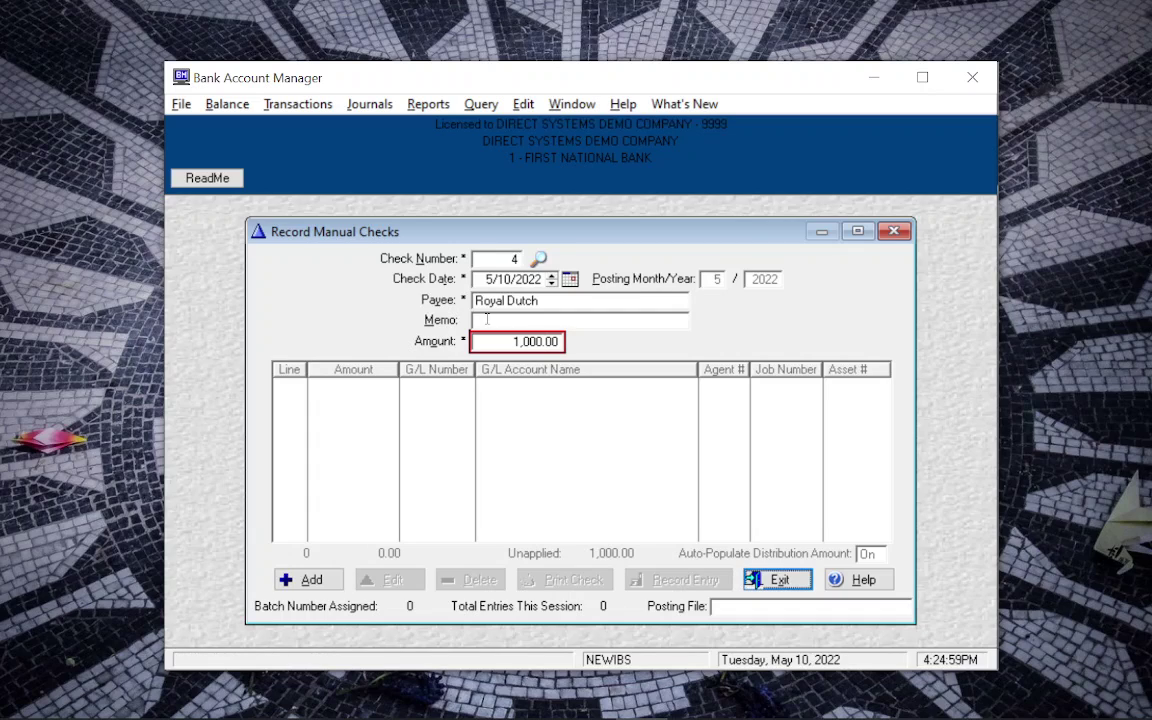
key(alt+a)
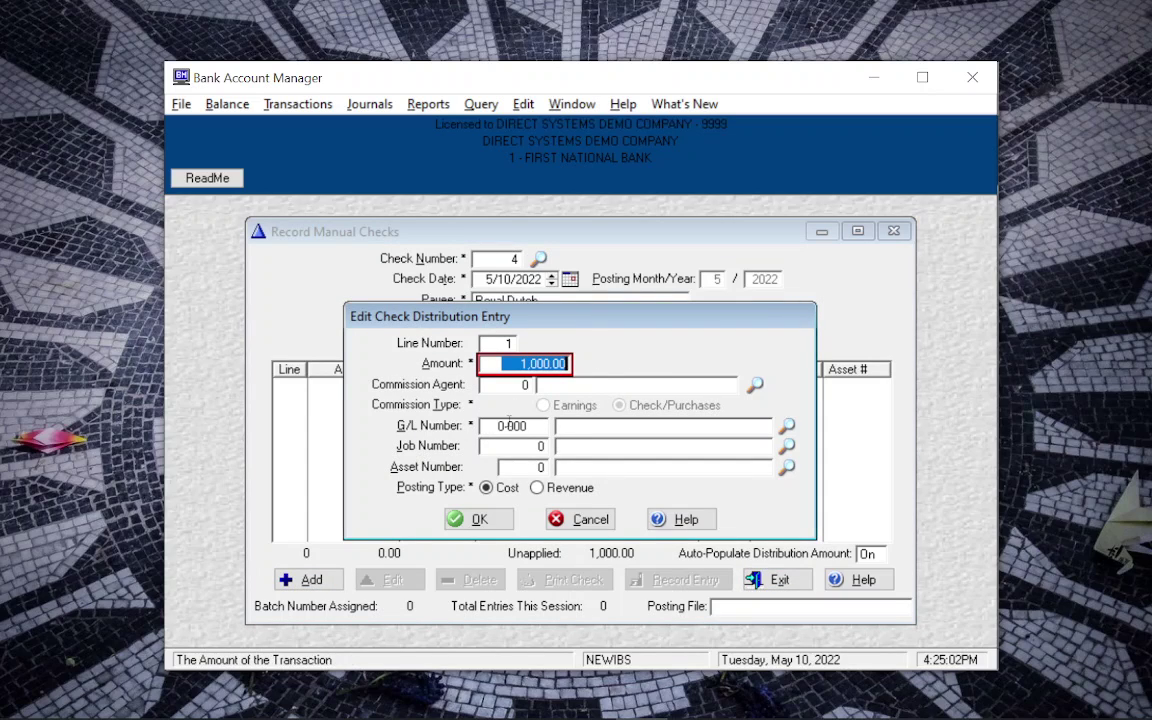
Charge check 4's full 1,000.00 to G/L 3526-000 UNPACKING--INTERSTATE on distribution line 1
key(Tab)
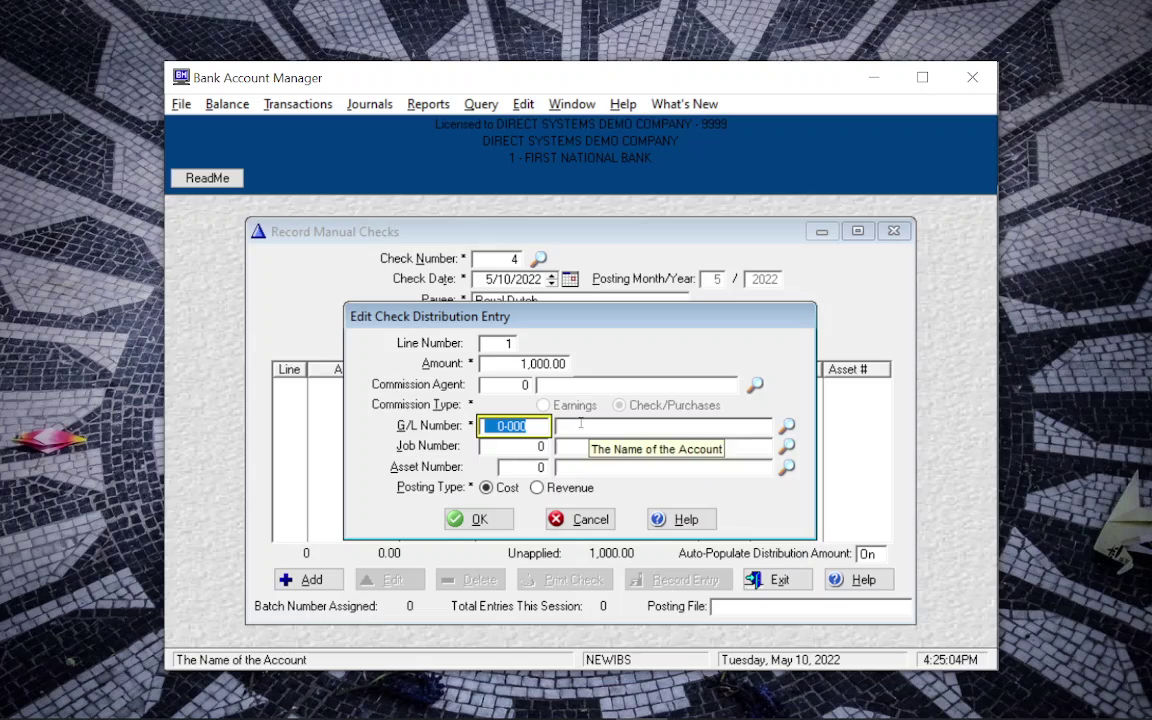
text(9520000)
key(Tab)
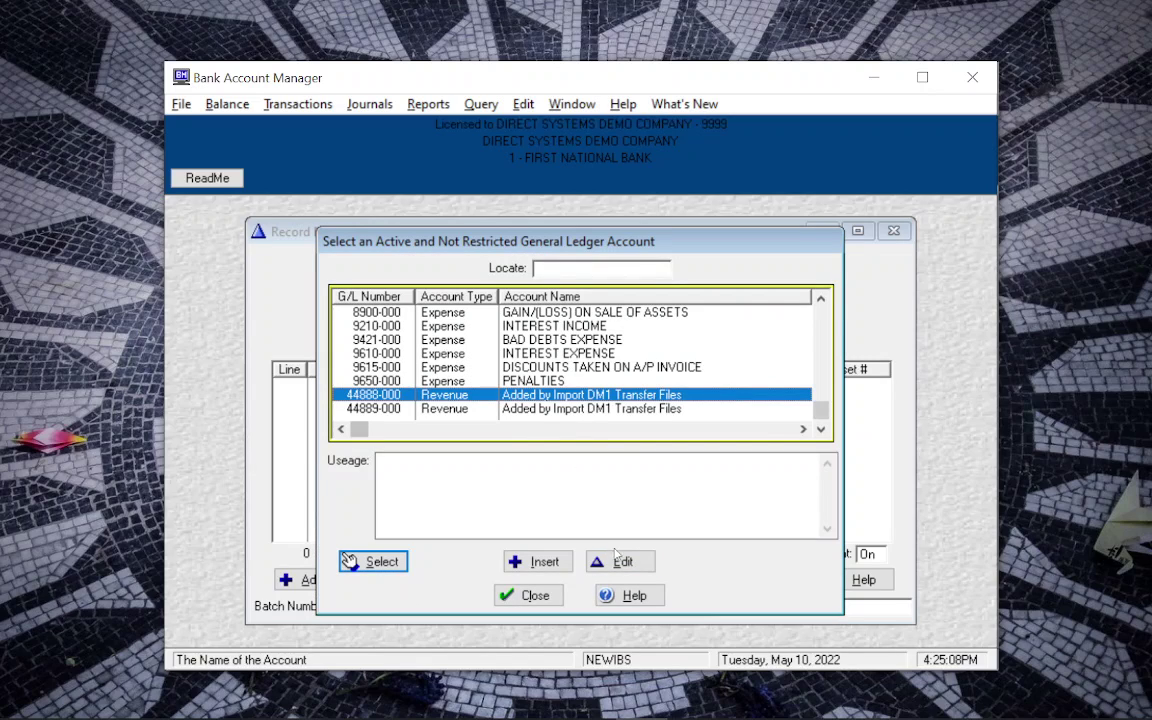
click(529, 595)
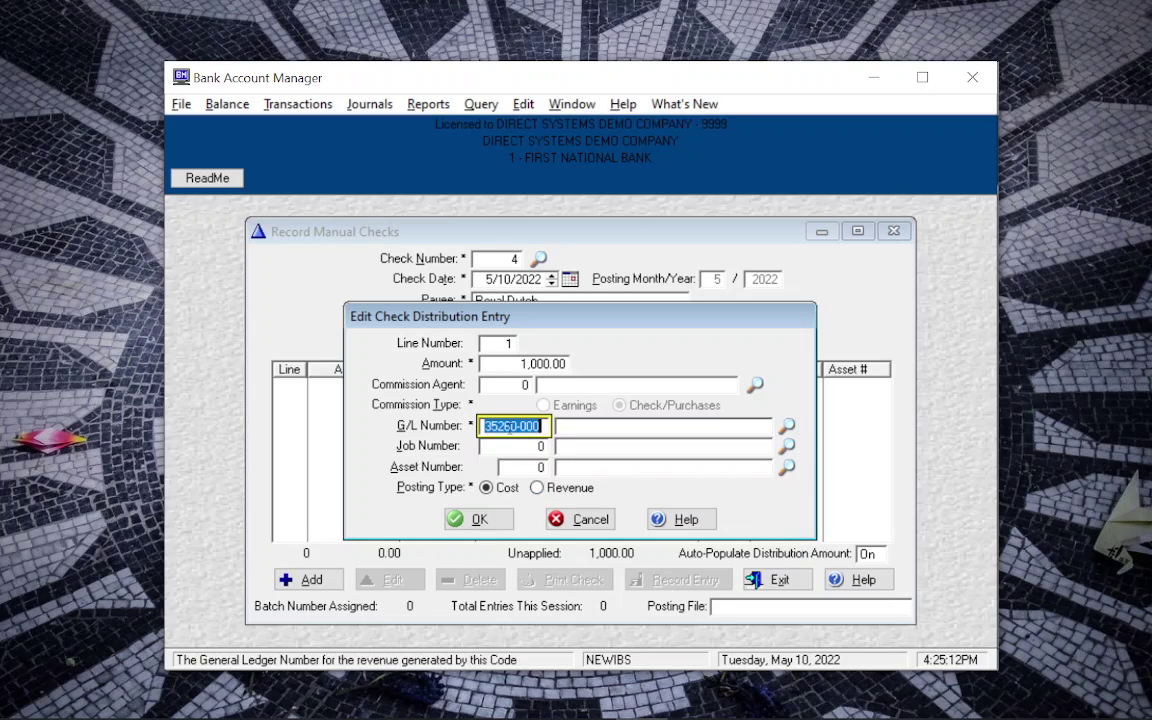
click(513, 426)
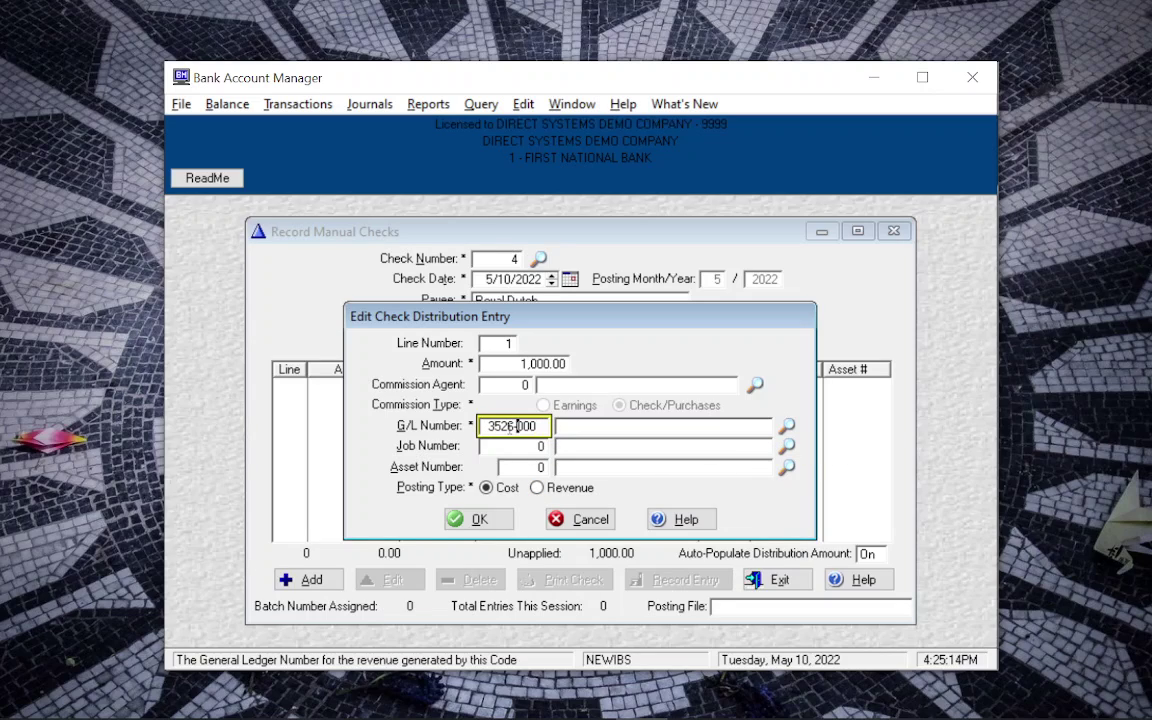
key(Tab)
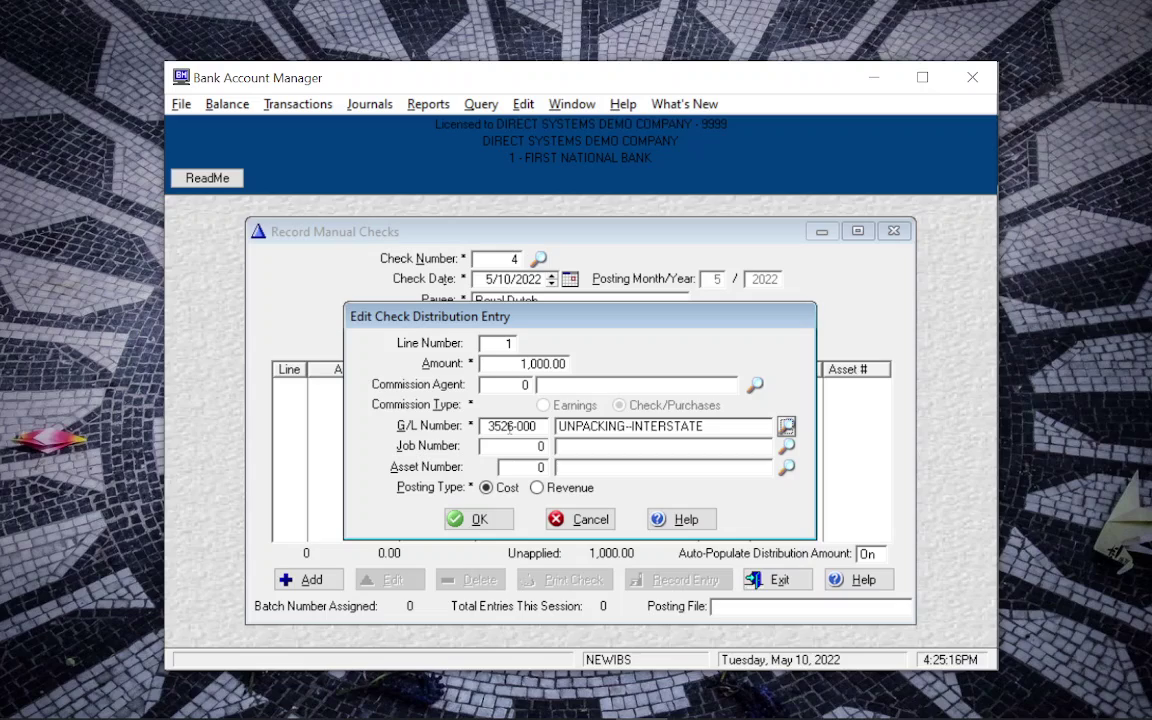
click(481, 518)
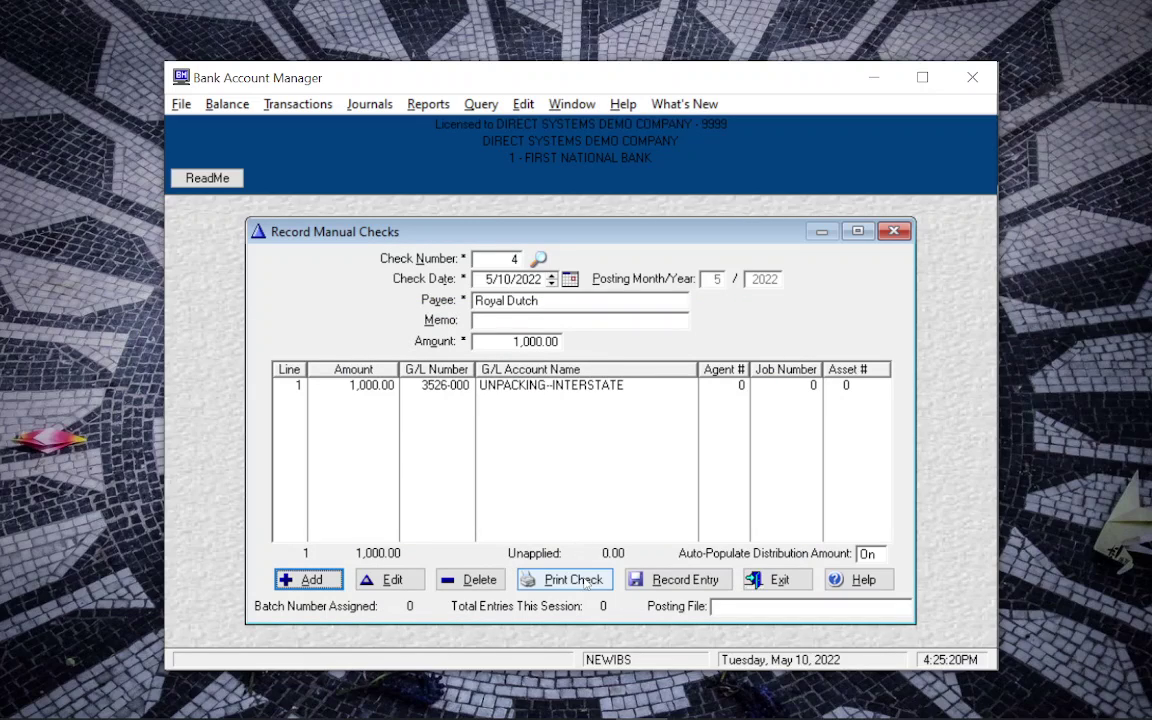